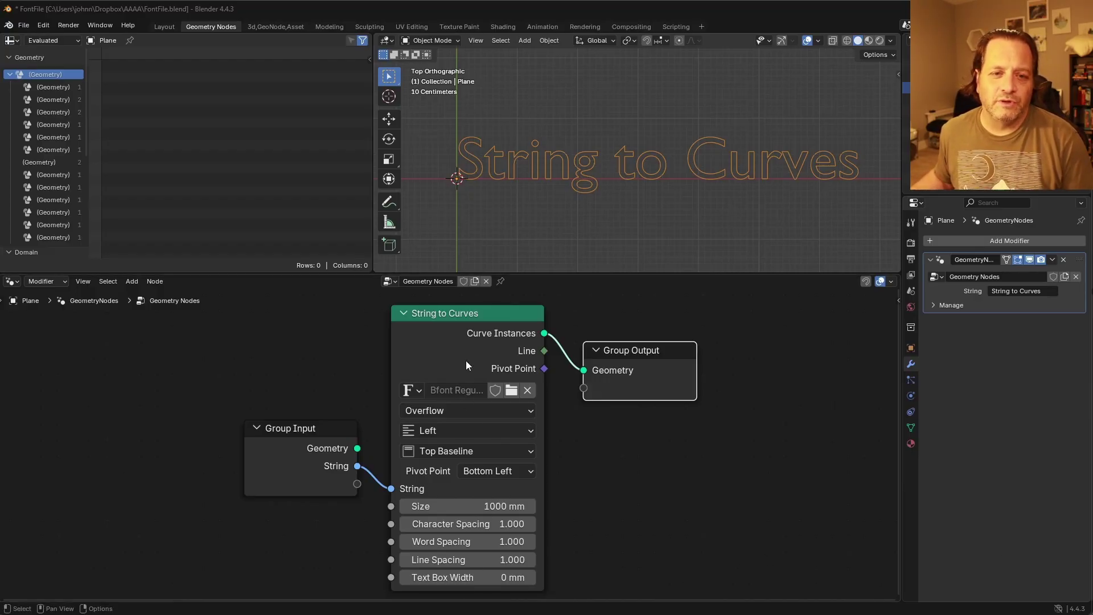
Step: Rearrange the nodes and link Group Input to String to Curves' Size, spacing and Text Box Width
{"action": "left_click_drag", "start_coordinate": [466, 361], "coordinate": [464, 355]}
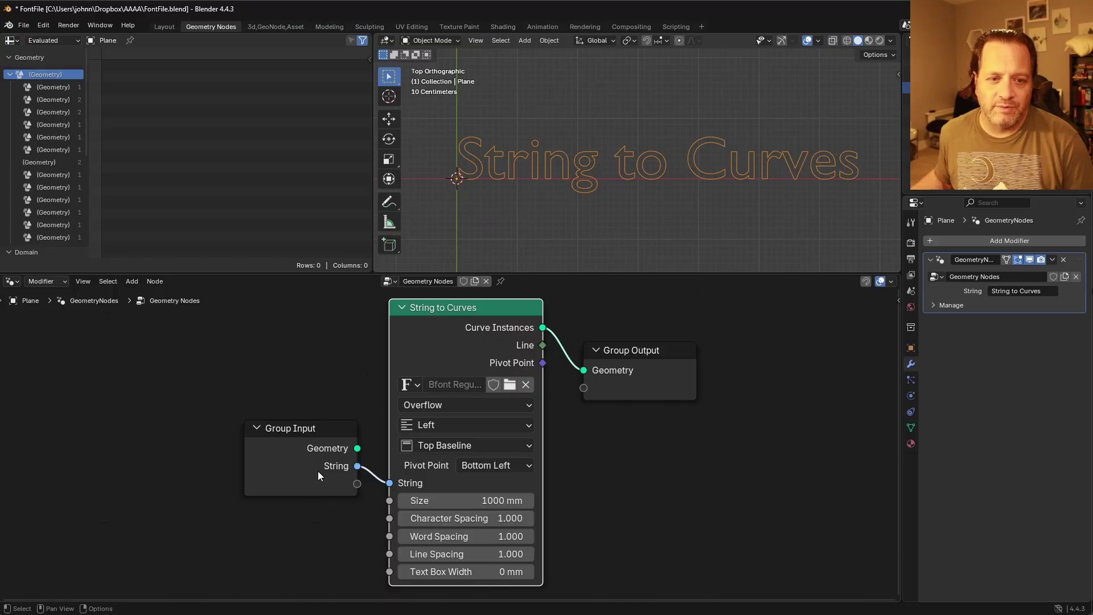
{"action": "left_click_drag", "start_coordinate": [310, 476], "coordinate": [278, 460]}
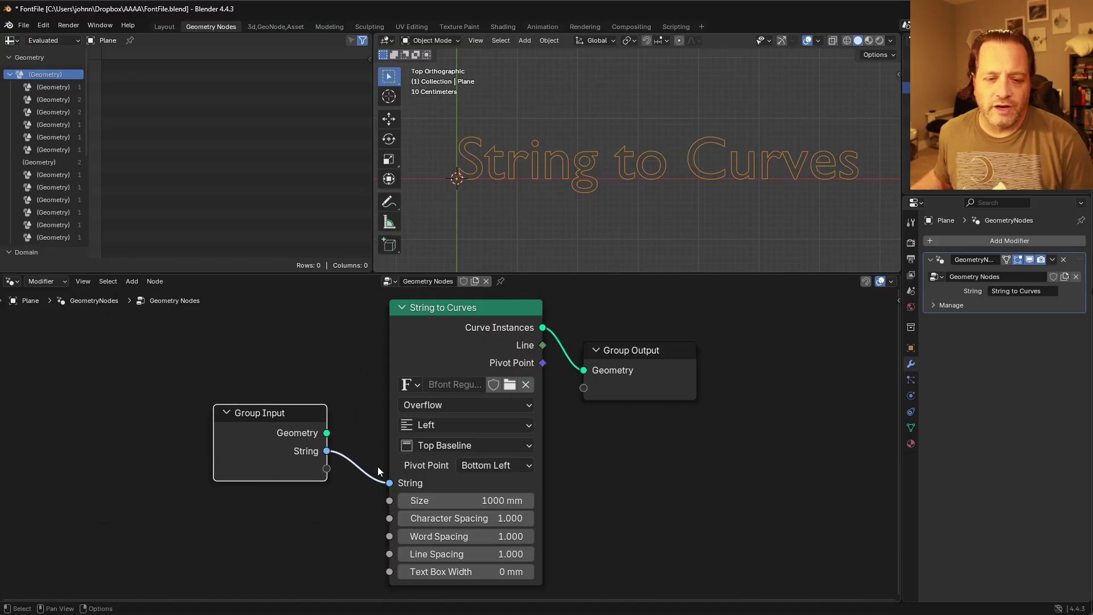
{"action": "mouse_move", "coordinate": [474, 338]}
{"action": "left_mouse_down"}
{"action": "mouse_move", "coordinate": [481, 326]}
{"action": "mouse_move", "coordinate": [475, 334]}
{"action": "left_mouse_up"}
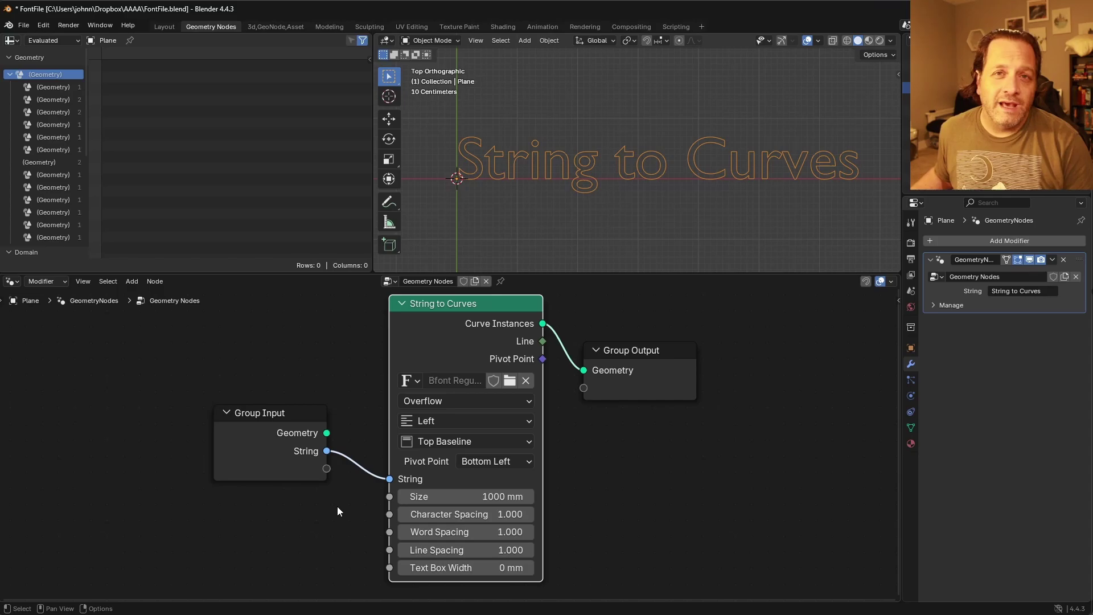
{"action": "left_click_drag", "start_coordinate": [326, 469], "coordinate": [390, 532]}
{"action": "left_click_drag", "start_coordinate": [328, 522], "coordinate": [389, 567]}
Step: Inspect the text in the full 3D viewport, then return to the asset-browser layout
{"action": "key", "text": "ctrl+Page_Up"}
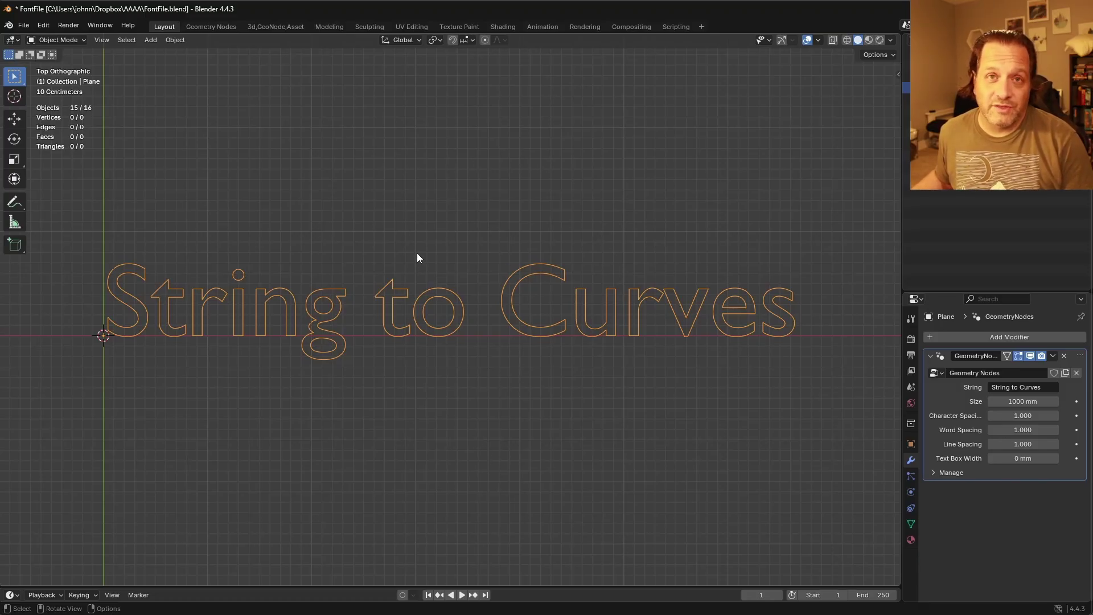
{"action": "middle_click_drag", "start_coordinate": [472, 380], "coordinate": [479, 405]}
{"action": "key", "text": "grave"}
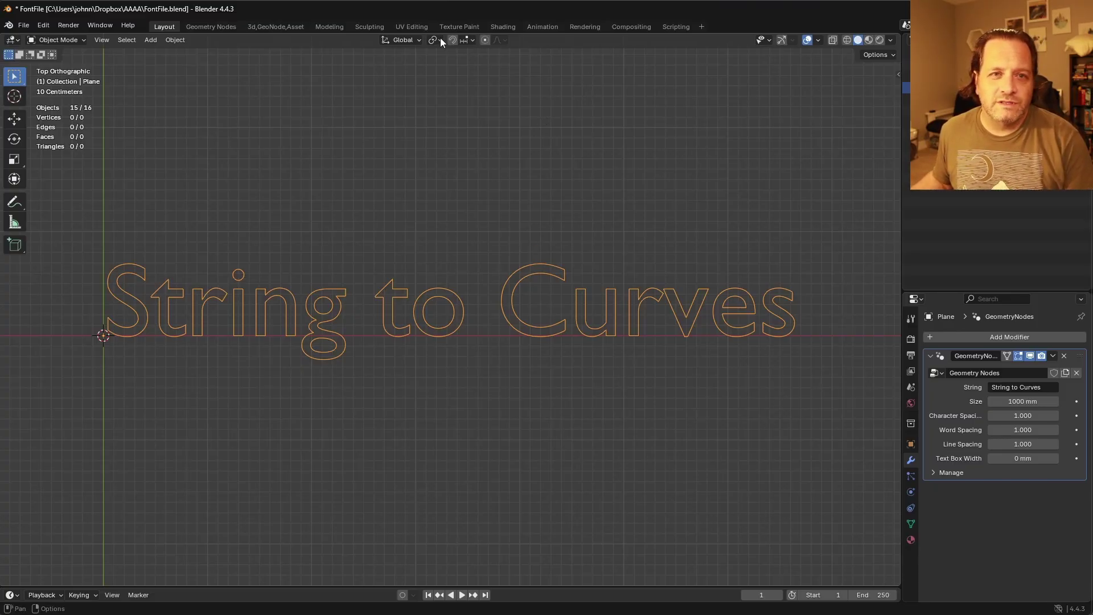
{"action": "key", "text": "ctrl+Page_Down"}
{"action": "key", "text": "ctrl+Page_Down"}
{"action": "scroll", "coordinate": [617, 546], "scroll_direction": "up", "scroll_amount": 5}
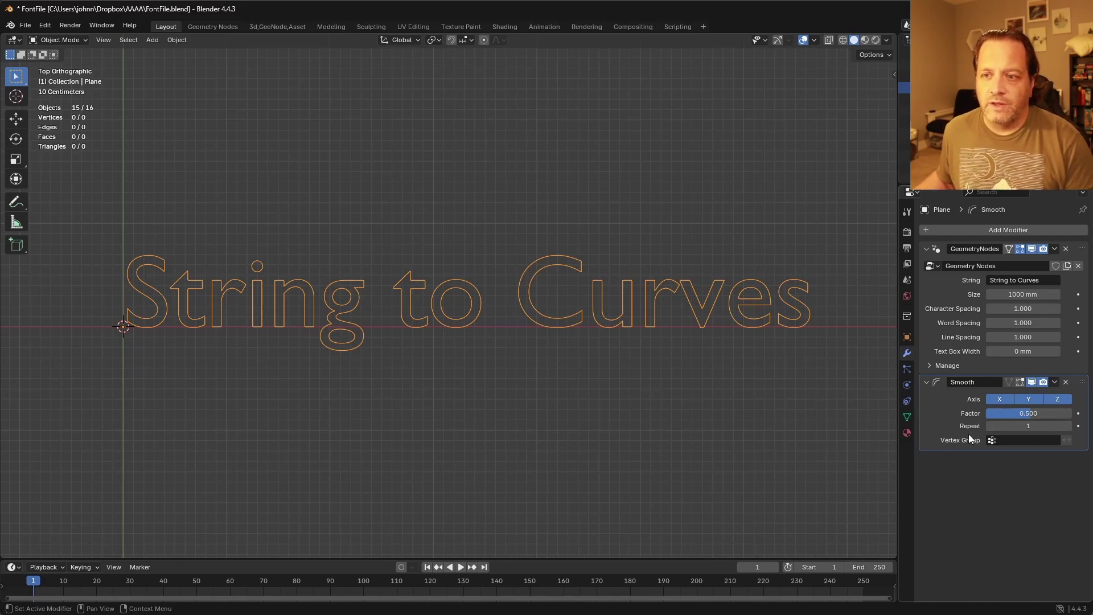
Step: Make the Geometry Nodes modifier the active modifier on the text plane
{"action": "left_click", "coordinate": [947, 325]}
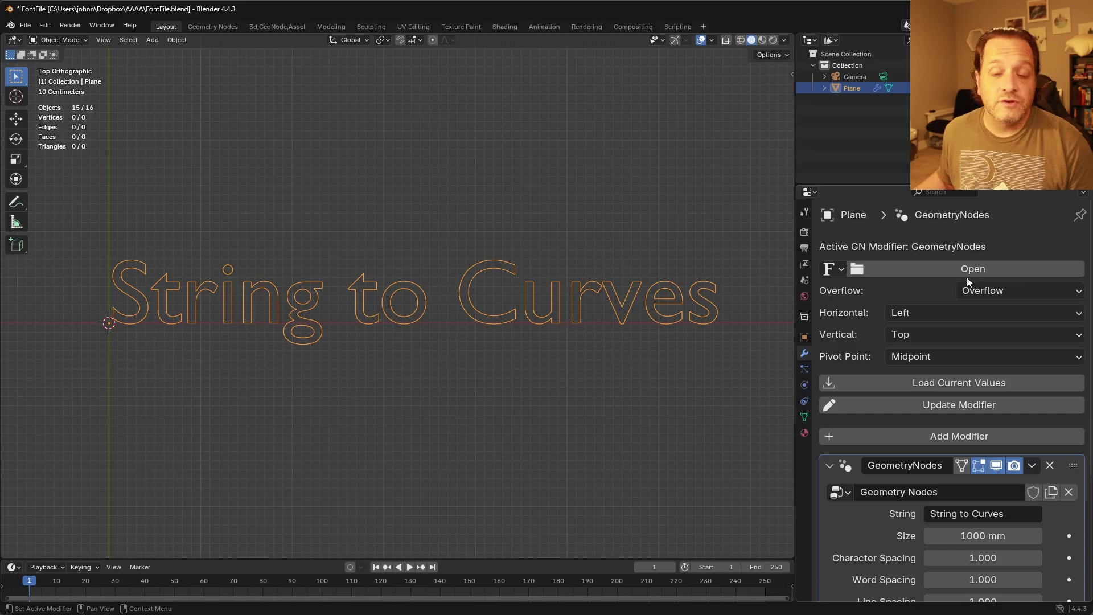
Step: Load Autumn in September Regular; set Truncate overflow, Center/Middle alignment and Top Center pivot
{"action": "left_click", "coordinate": [914, 267]}
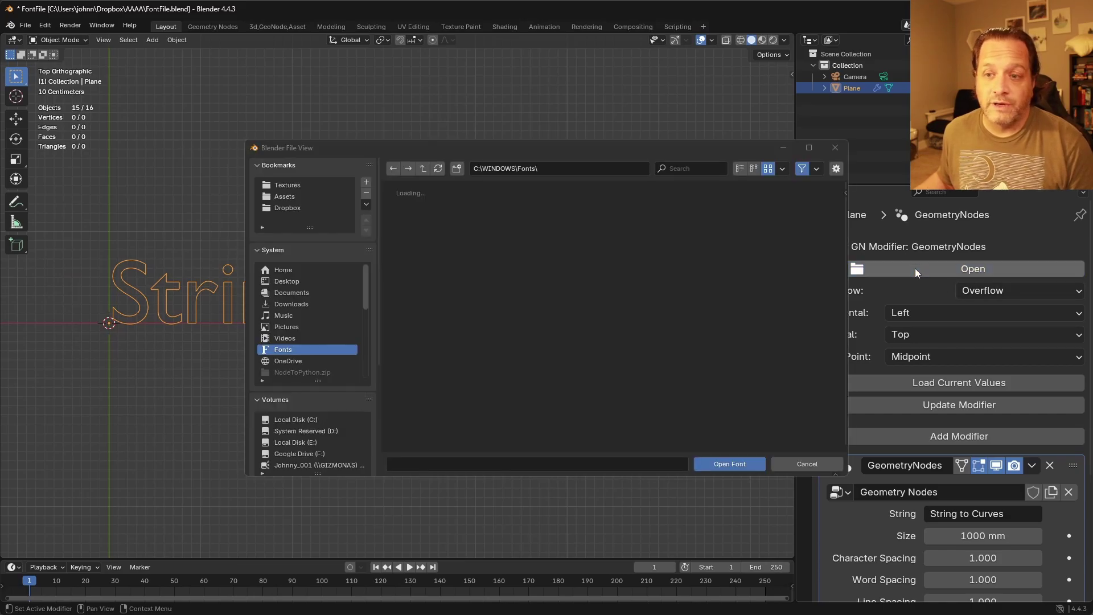
{"action": "double_click", "coordinate": [484, 367]}
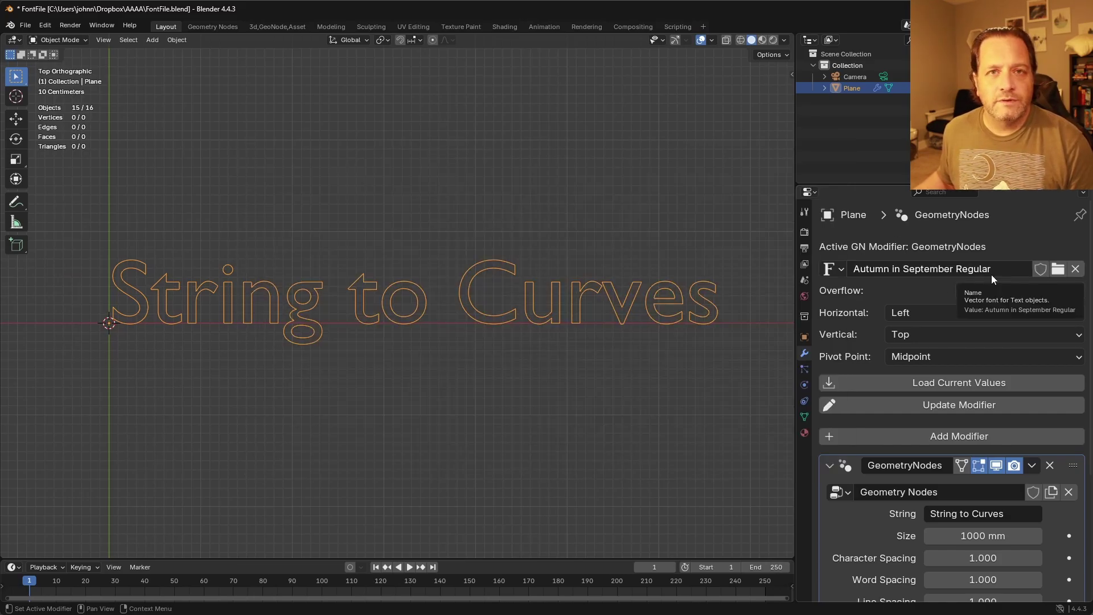
{"action": "left_click", "coordinate": [973, 291]}
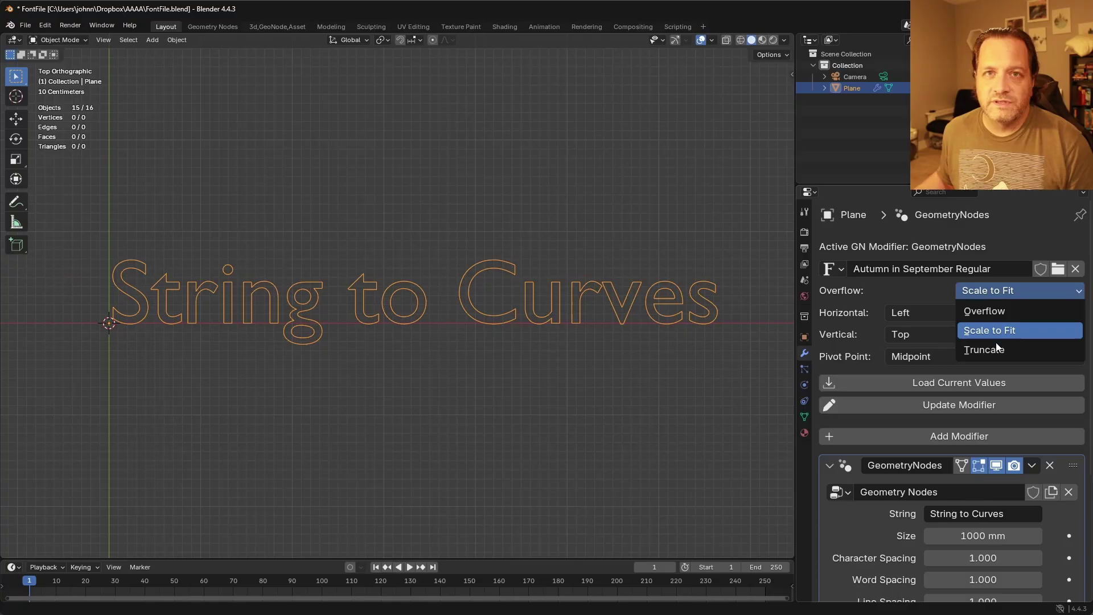
{"action": "left_click", "coordinate": [994, 348]}
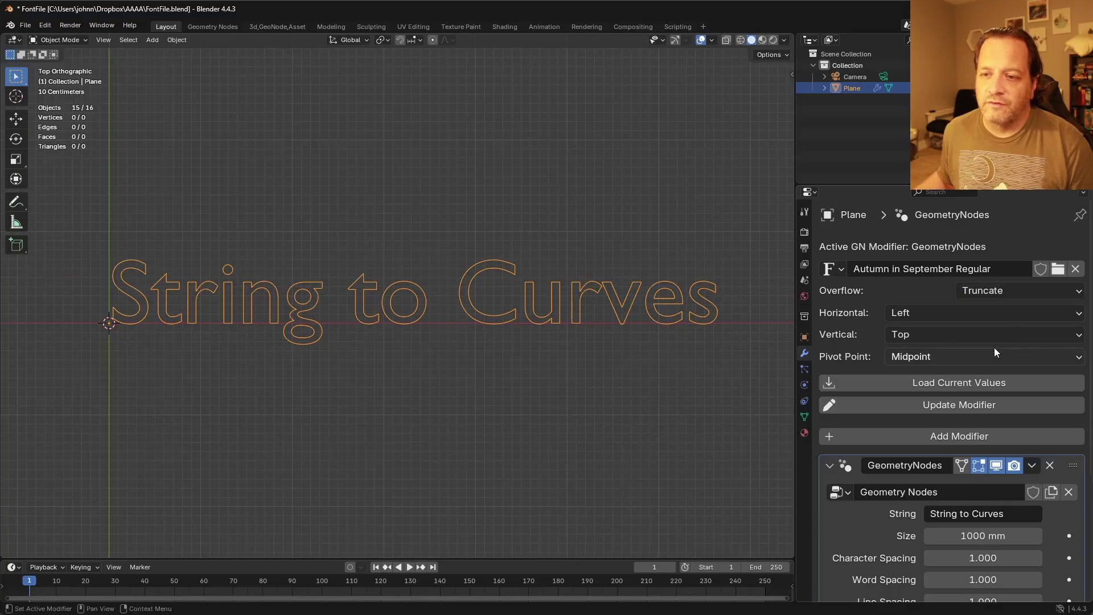
{"action": "left_click", "coordinate": [944, 314]}
{"action": "left_click", "coordinate": [940, 352]}
{"action": "left_click", "coordinate": [931, 335]}
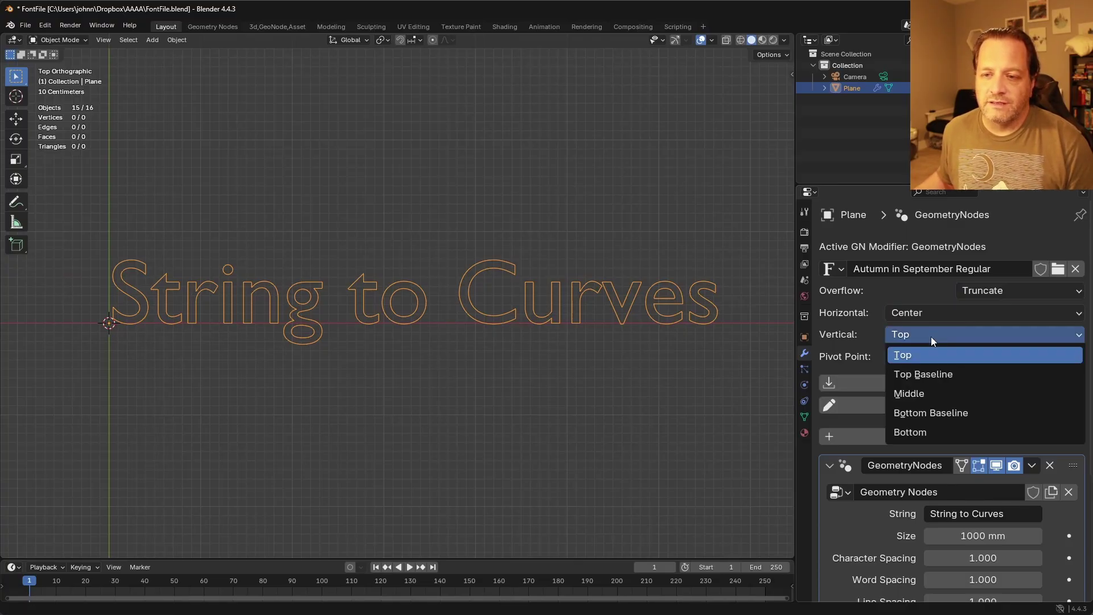
{"action": "left_click", "coordinate": [937, 394]}
{"action": "left_click", "coordinate": [930, 361]}
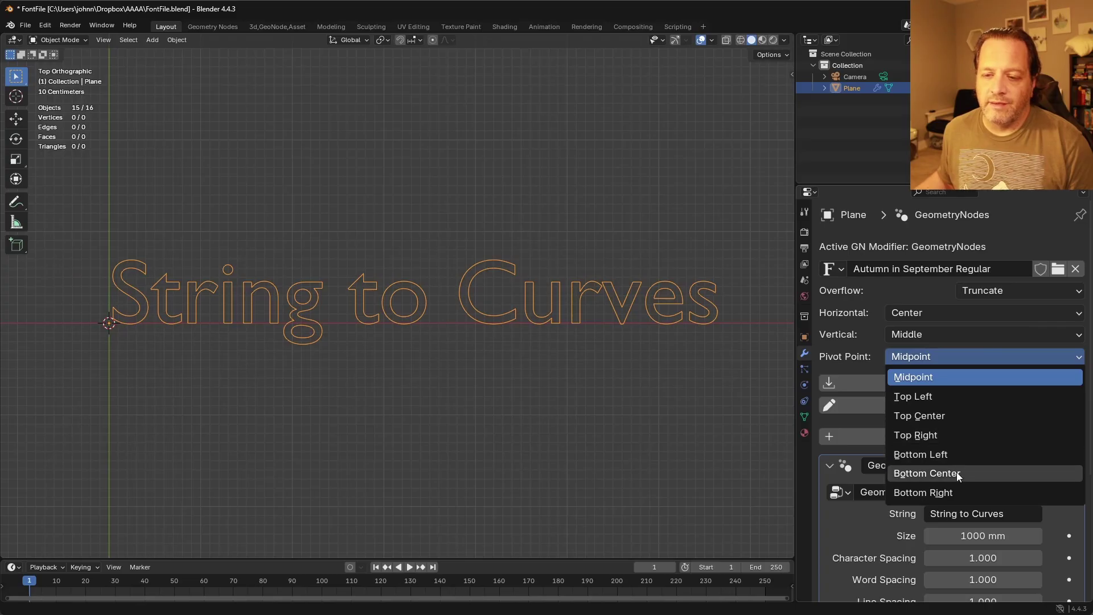
{"action": "left_click", "coordinate": [941, 417]}
{"action": "scroll", "coordinate": [964, 329], "scroll_direction": "down", "scroll_amount": 2}
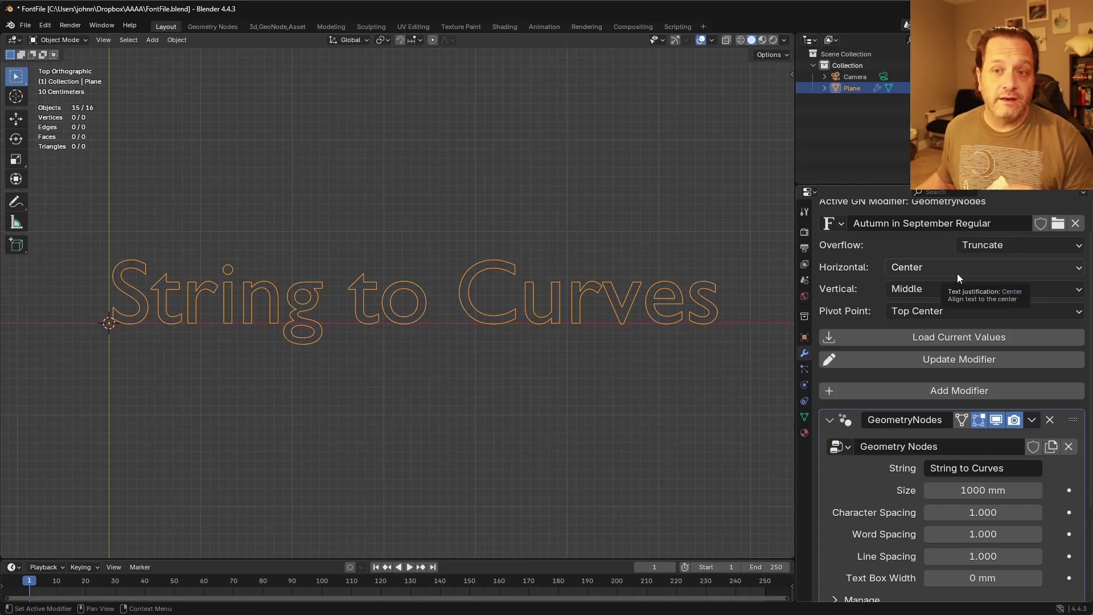
Step: Discard a trial value load and push the Autumn in September font and alignment onto the node
{"action": "left_click", "coordinate": [961, 340]}
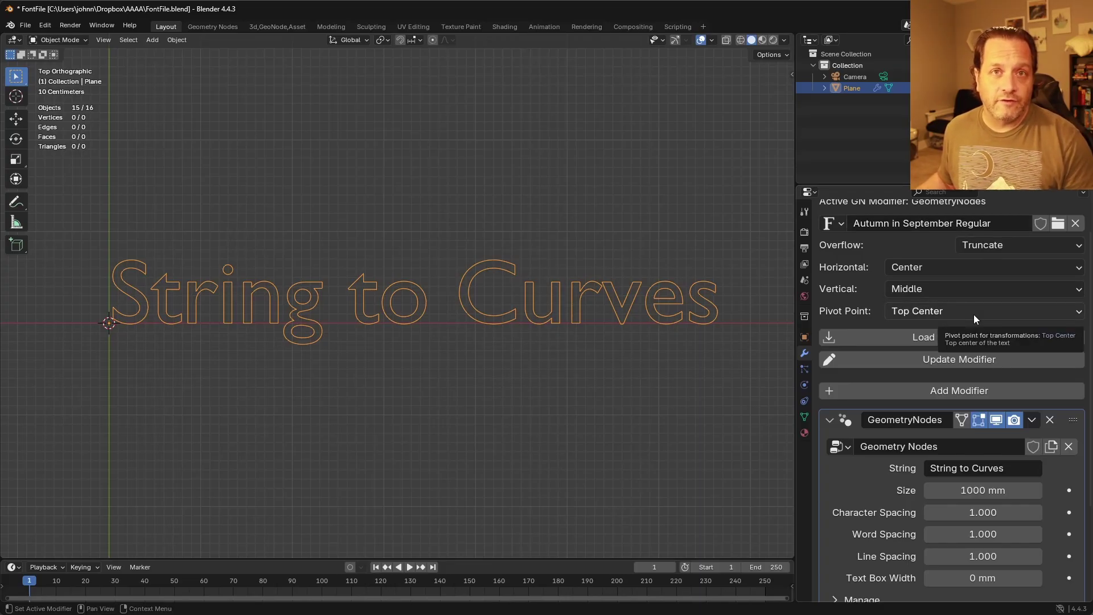
{"action": "left_click", "coordinate": [941, 335]}
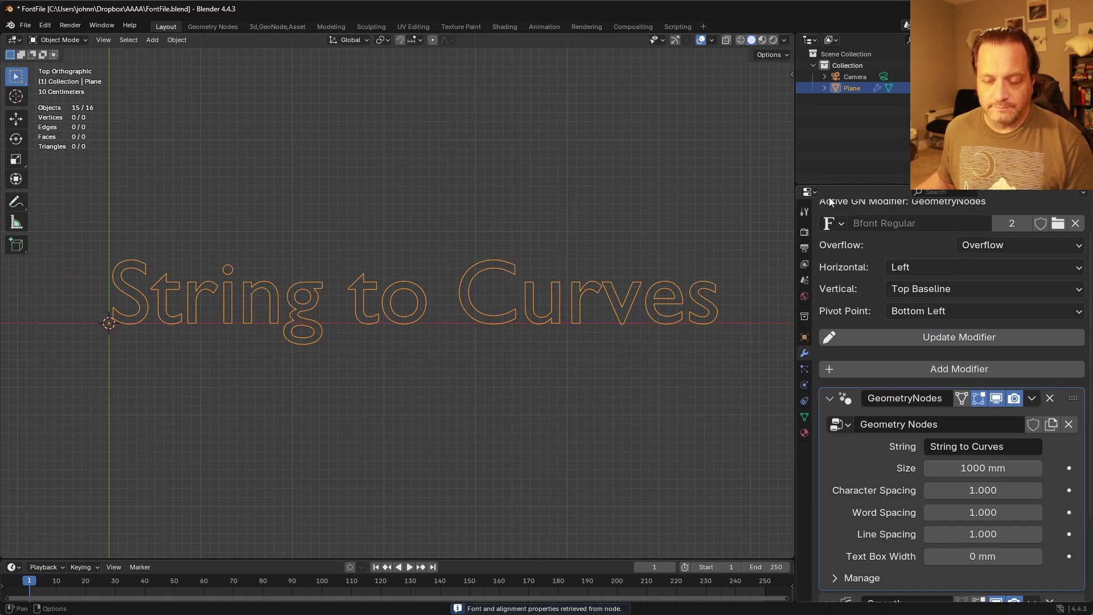
{"action": "key", "text": "ctrl+z"}
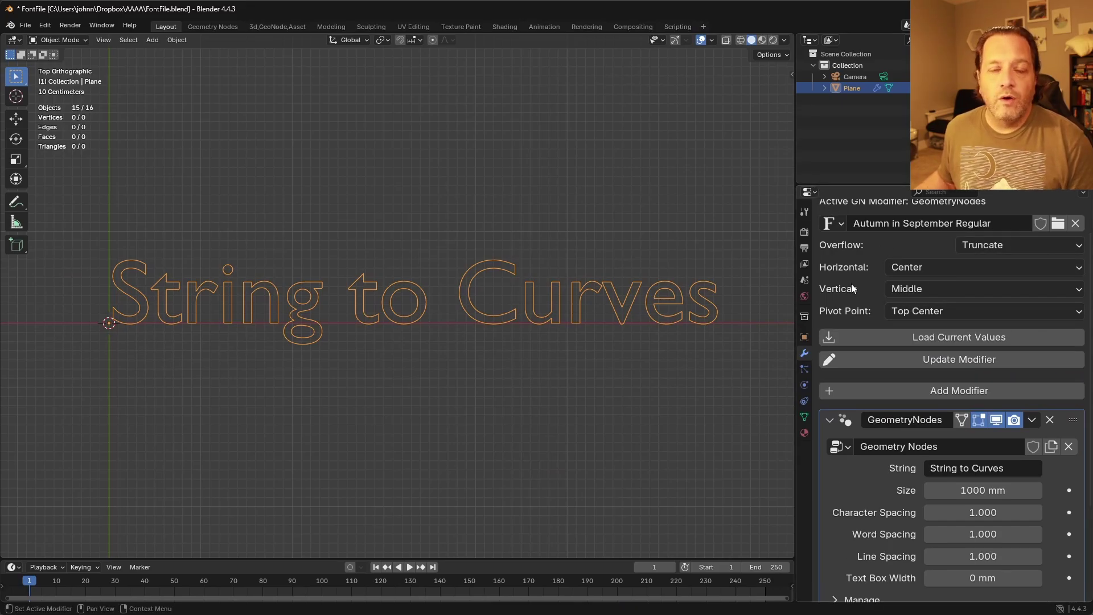
{"action": "left_click", "coordinate": [907, 359]}
{"action": "middle_click_drag", "start_coordinate": [174, 394], "coordinate": [518, 367], "text": "shift"}
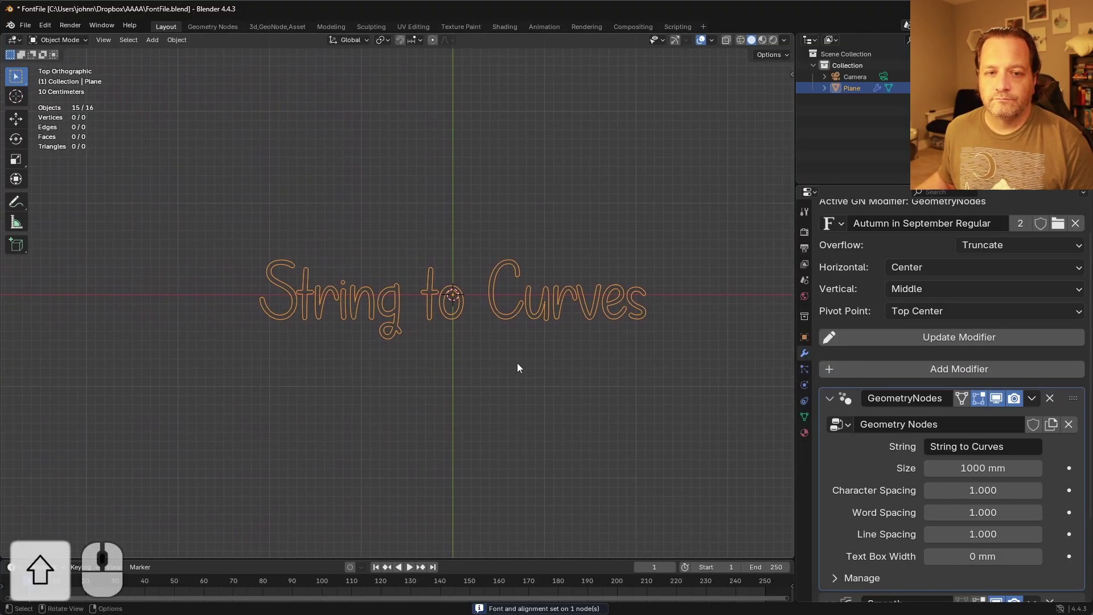
{"action": "scroll", "coordinate": [518, 367], "scroll_direction": "up", "scroll_amount": 2}
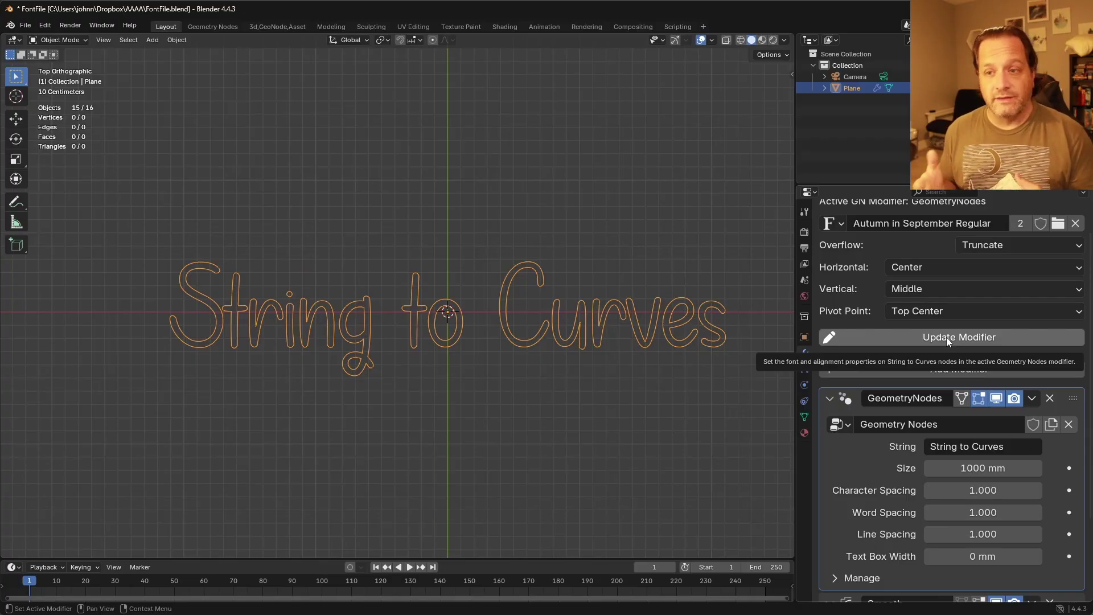
Step: Move Group Output aside and duplicate String to Curves below right of the original
{"action": "key", "text": "ctrl+Page_Down"}
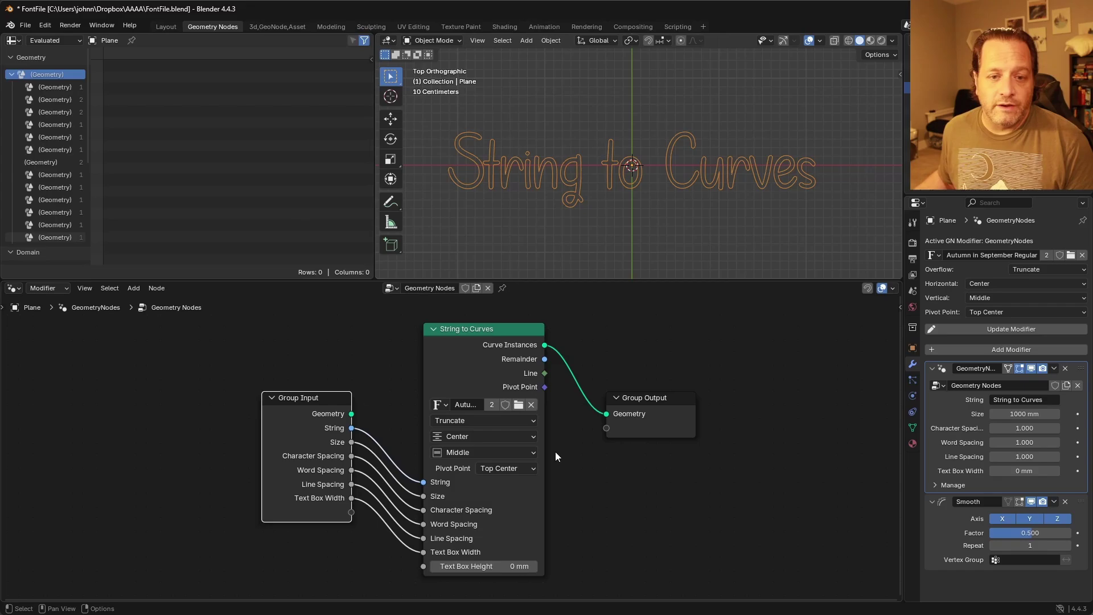
{"action": "key", "text": "Home"}
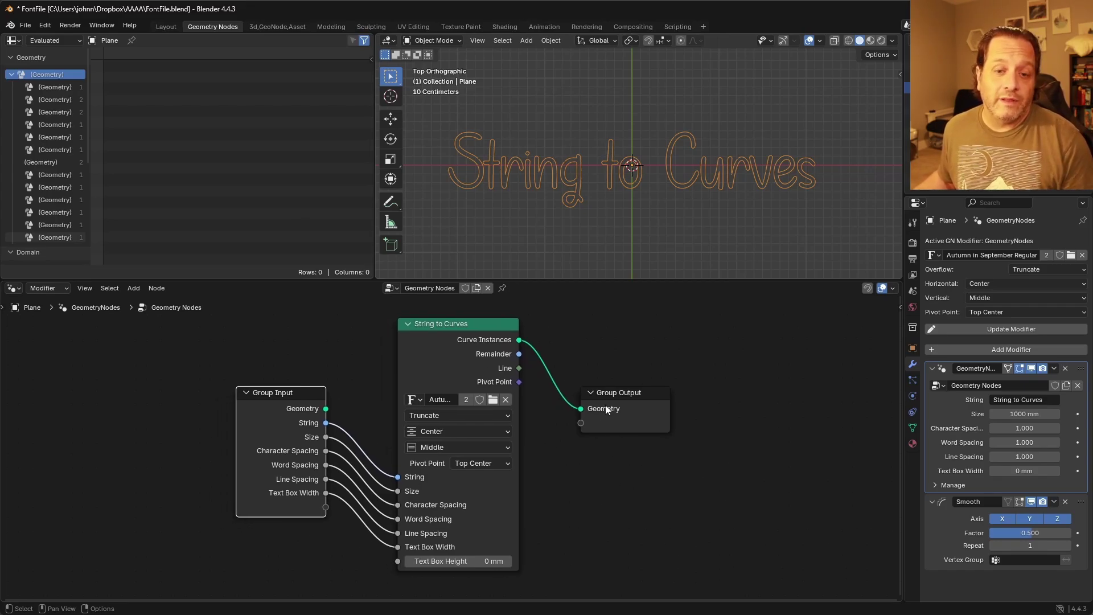
{"action": "left_click_drag", "start_coordinate": [605, 405], "coordinate": [752, 391]}
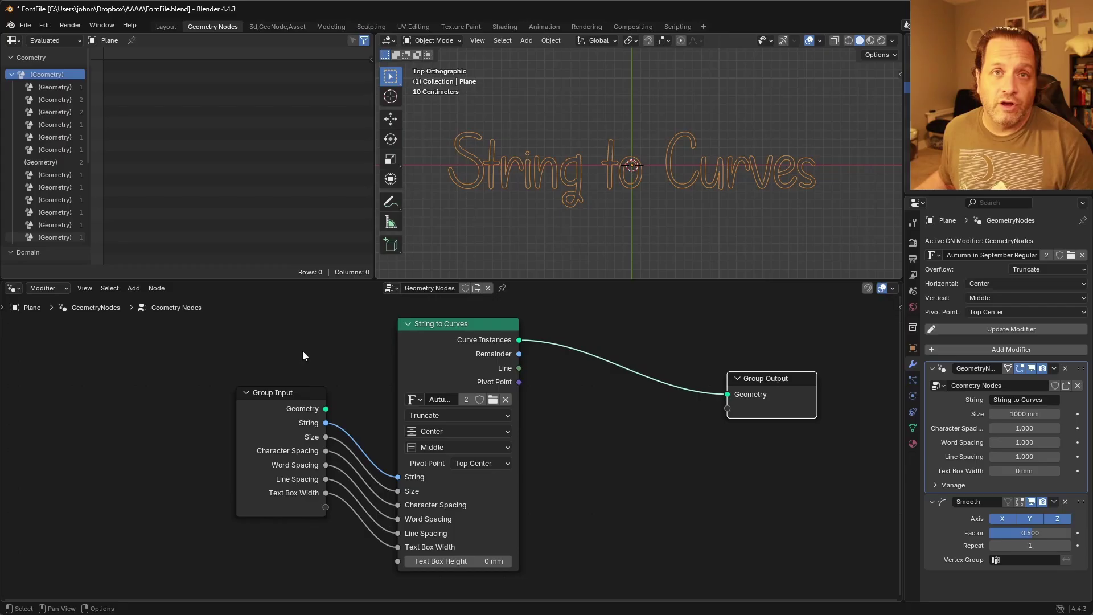
{"action": "left_click", "coordinate": [438, 339]}
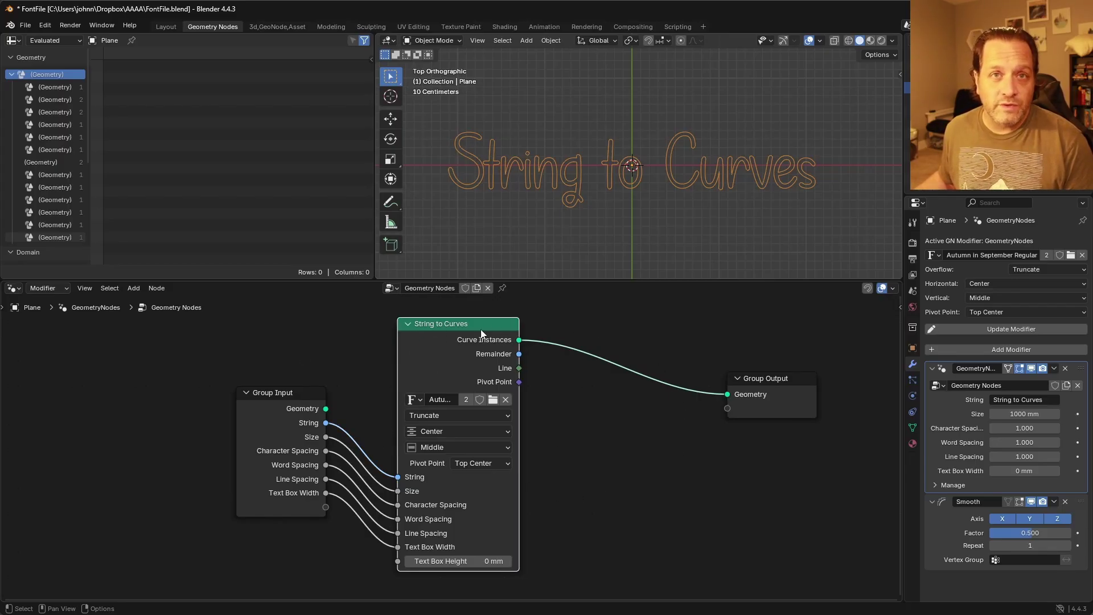
{"action": "key", "text": "shift+d"}
{"action": "left_click", "coordinate": [664, 456]}
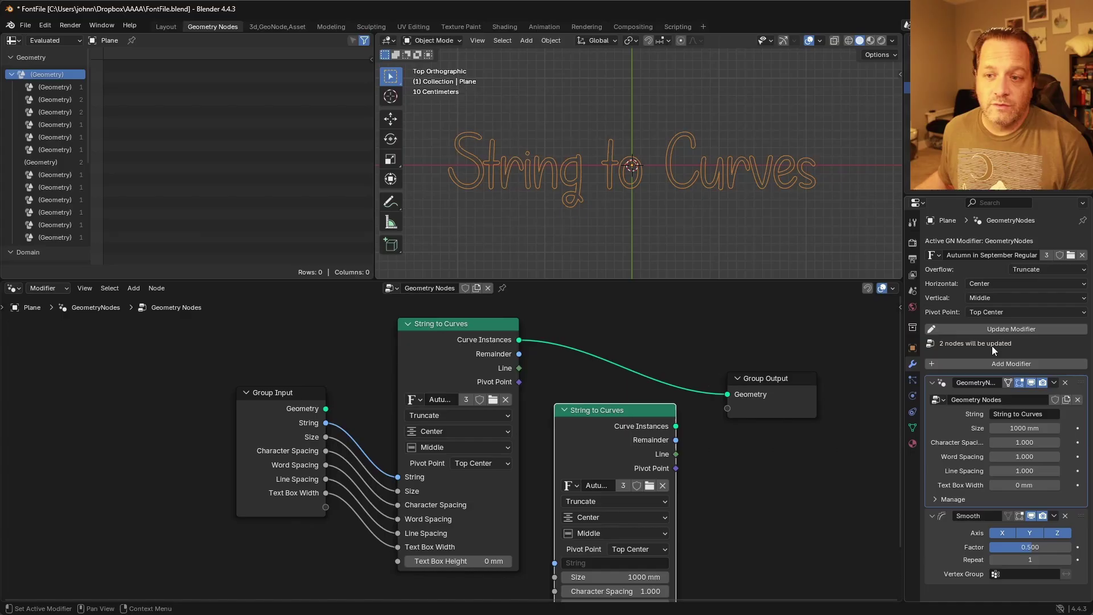
Step: Give the second node Bfont Regular, Left alignment, Bottom Right pivot and Scale To Fit overflow
{"action": "left_click", "coordinate": [575, 473]}
{"action": "scroll", "coordinate": [569, 466], "scroll_direction": "down", "scroll_amount": 1}
{"action": "left_click", "coordinate": [548, 450]}
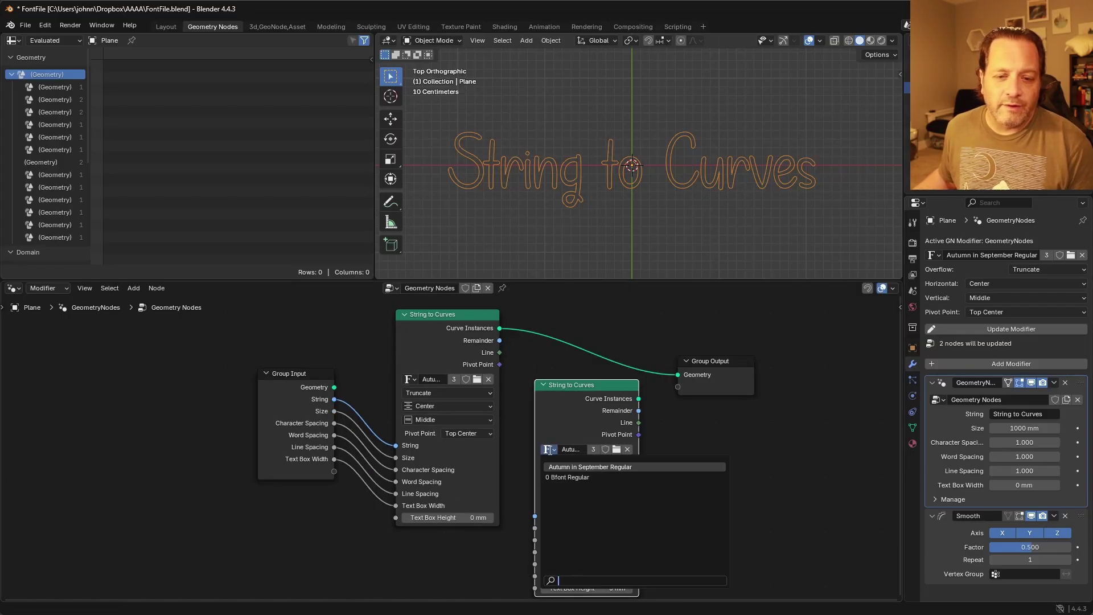
{"action": "left_click", "coordinate": [570, 477]}
{"action": "left_click", "coordinate": [576, 477]}
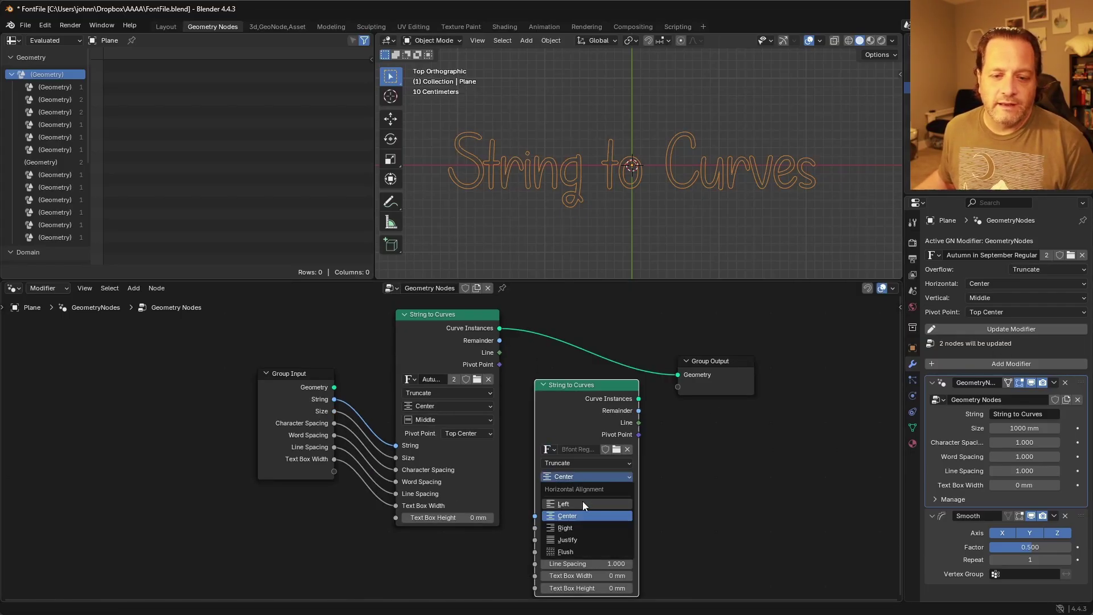
{"action": "left_click", "coordinate": [589, 479]}
{"action": "left_click", "coordinate": [588, 505]}
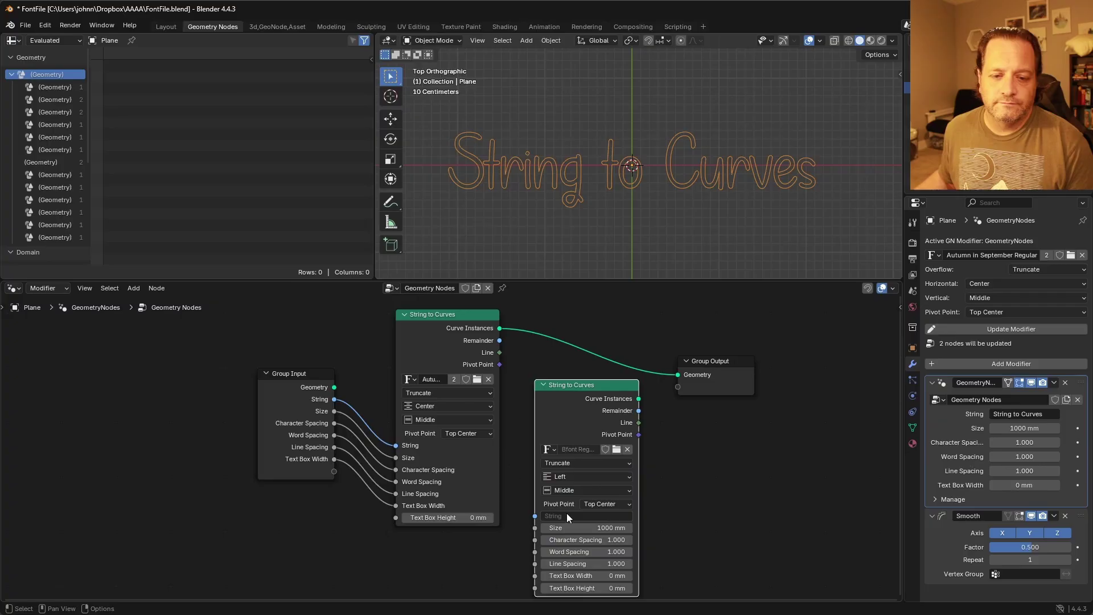
{"action": "left_click", "coordinate": [605, 504]}
{"action": "left_click", "coordinate": [605, 587]}
{"action": "left_click", "coordinate": [611, 463]}
{"action": "left_click", "coordinate": [600, 452]}
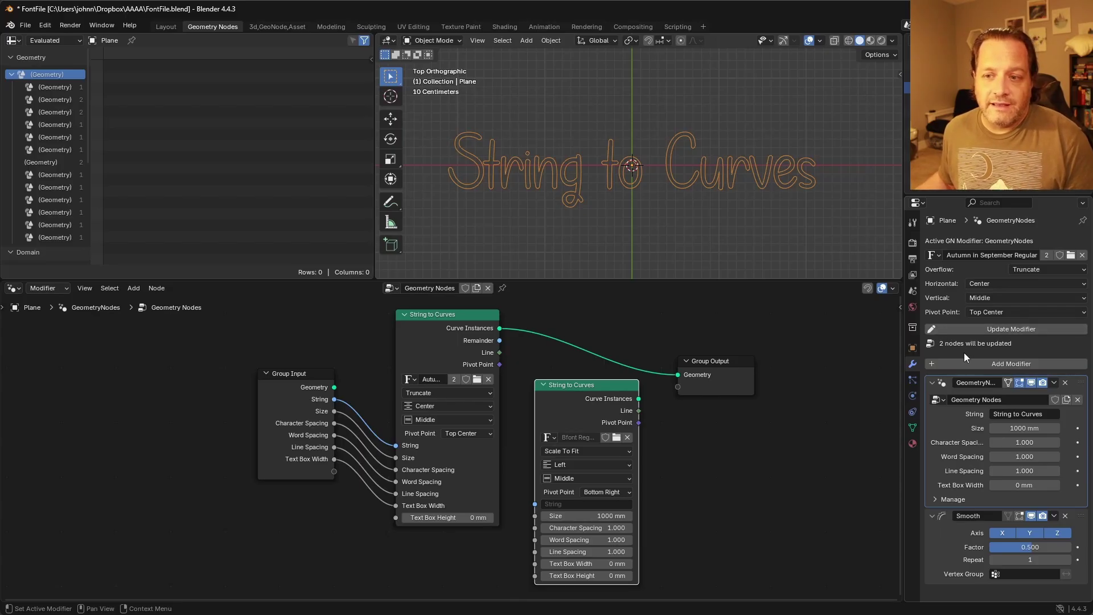
Step: Apply the panel's font and alignment to both nodes, then switch overflow to Overflow for both
{"action": "left_click", "coordinate": [968, 329]}
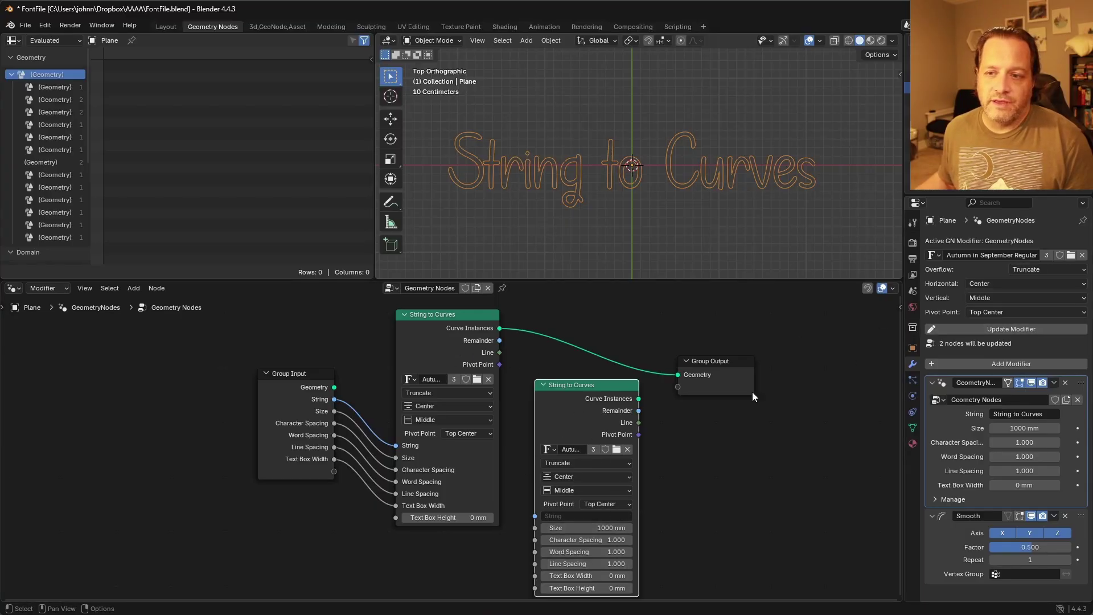
{"action": "left_click", "coordinate": [1024, 269]}
{"action": "left_click", "coordinate": [1024, 285]}
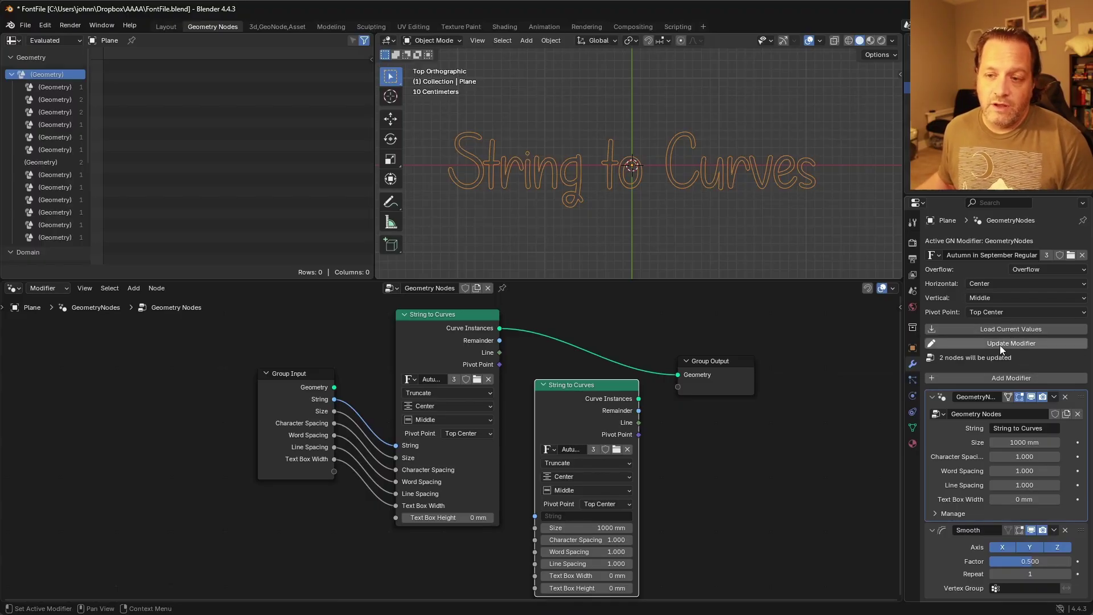
{"action": "left_click", "coordinate": [1000, 344]}
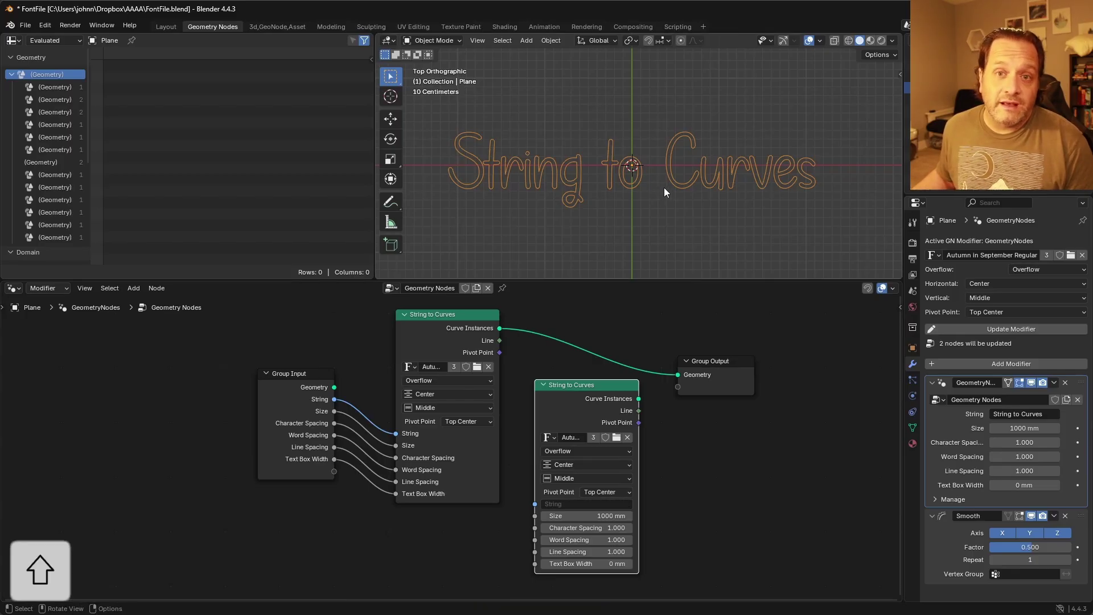
Step: Add a cube, move it up above the text and scale it down
{"action": "mouse_move", "coordinate": [664, 187]}
{"action": "middle_mouse_down", "text": "shift"}
{"action": "mouse_move", "coordinate": [662, 218]}
{"action": "mouse_move", "coordinate": [652, 190]}
{"action": "middle_mouse_up", "text": "shift"}
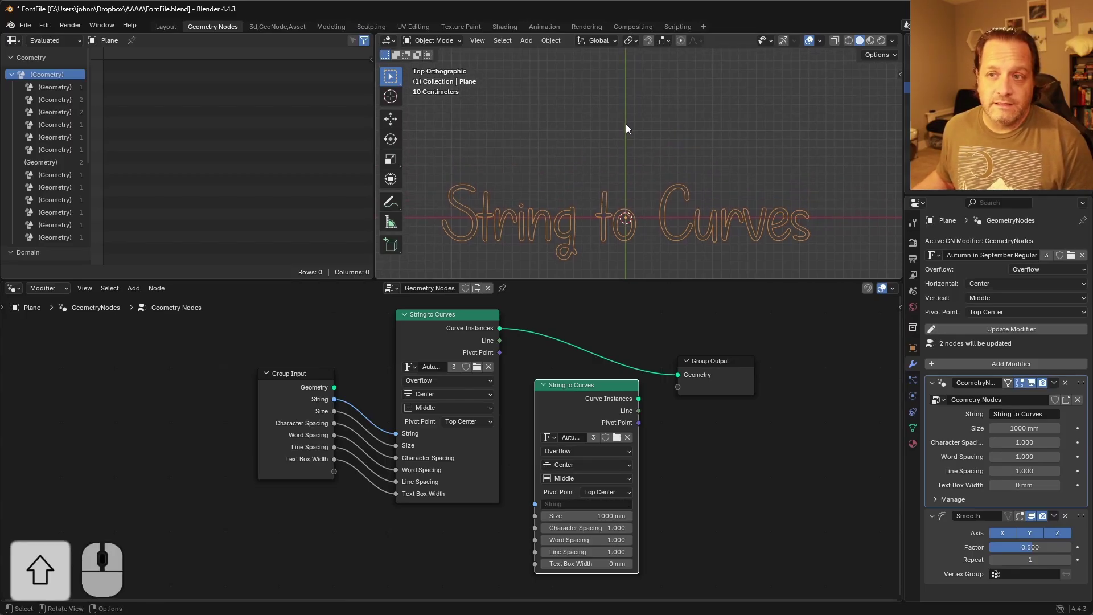
{"action": "key", "text": "shift+a"}
{"action": "mouse_move", "coordinate": [619, 142]}
{"action": "left_click", "coordinate": [681, 149]}
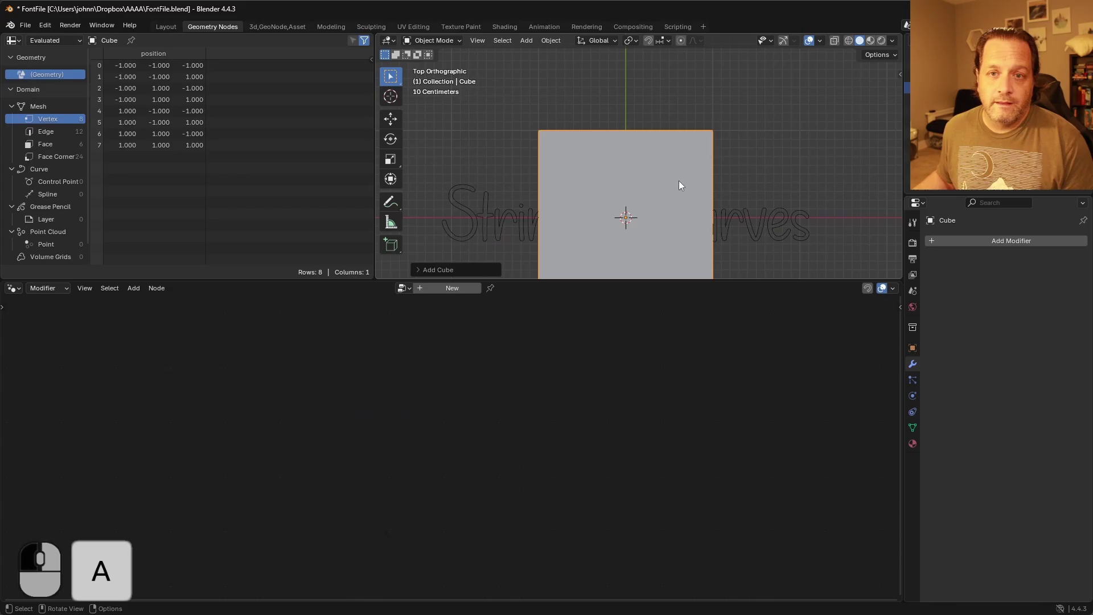
{"action": "key", "text": "g"}
{"action": "left_click", "coordinate": [669, 105]}
{"action": "key", "text": "s"}
{"action": "left_click", "coordinate": [644, 128]}
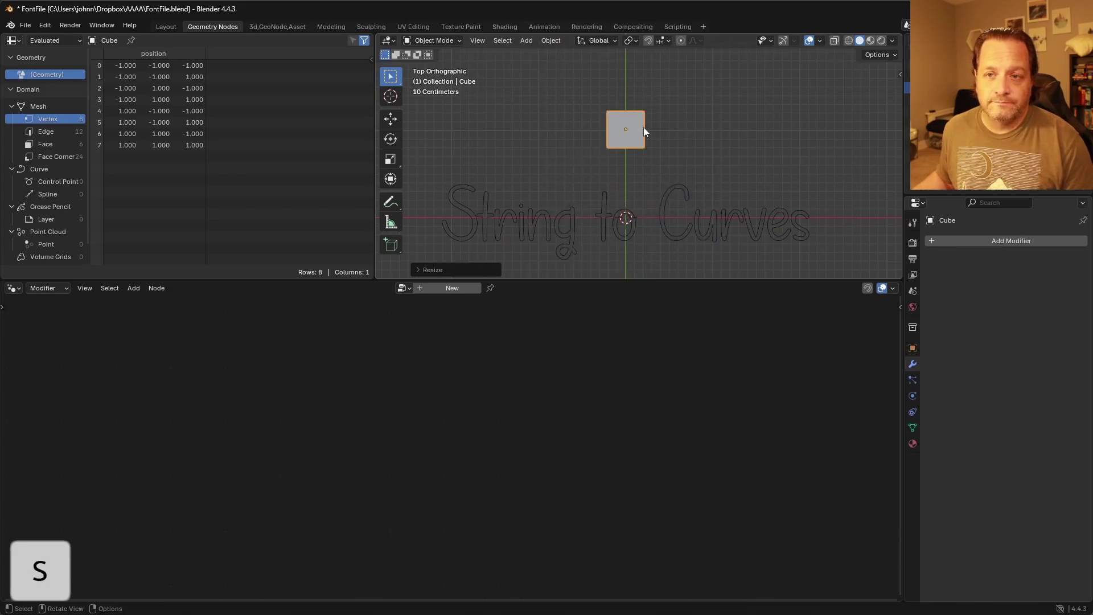
Step: Give the cube a Geometry Nodes modifier using the existing Geometry Nodes group
{"action": "left_click", "coordinate": [443, 289]}
{"action": "left_click", "coordinate": [383, 288]}
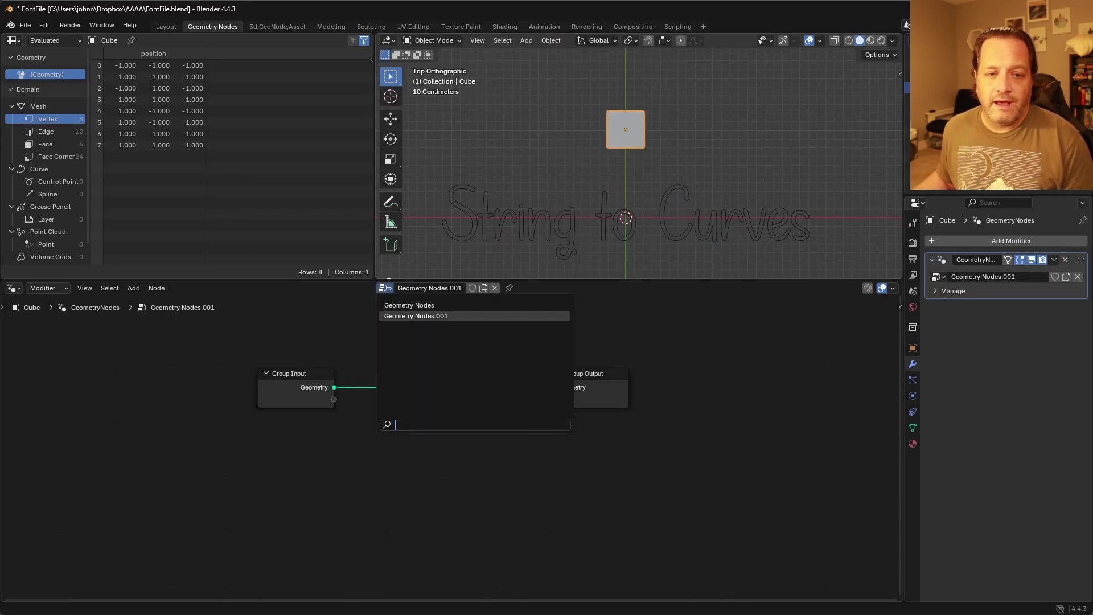
{"action": "left_click", "coordinate": [388, 305]}
{"action": "left_click", "coordinate": [1016, 428]}
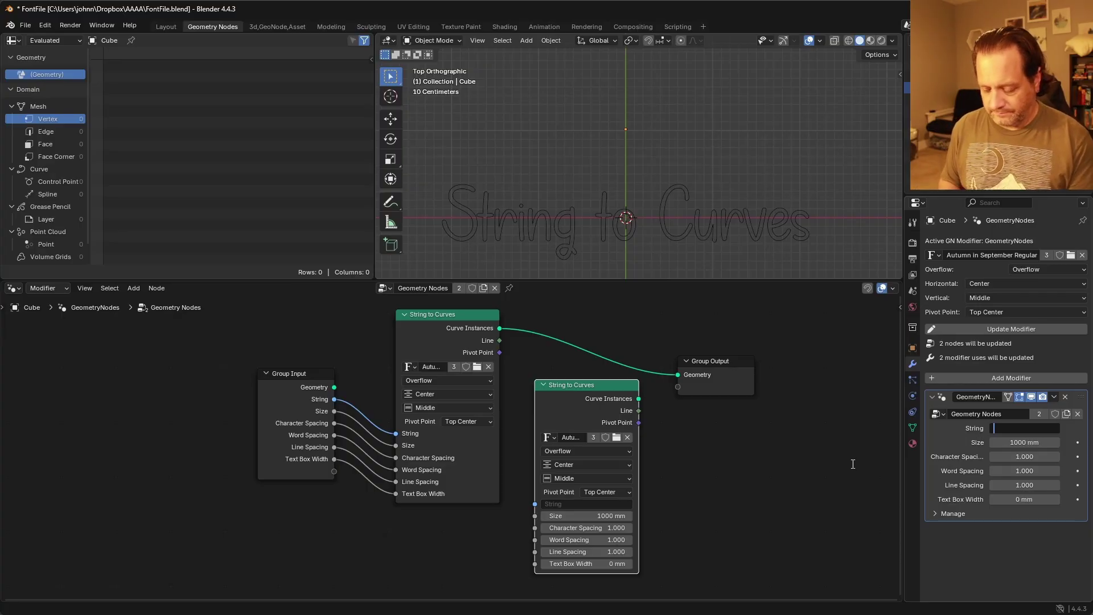
Step: Enter 'Another String' as the cube modifier's String input
{"action": "type", "text": "Another String"}
{"action": "key", "text": "Return"}
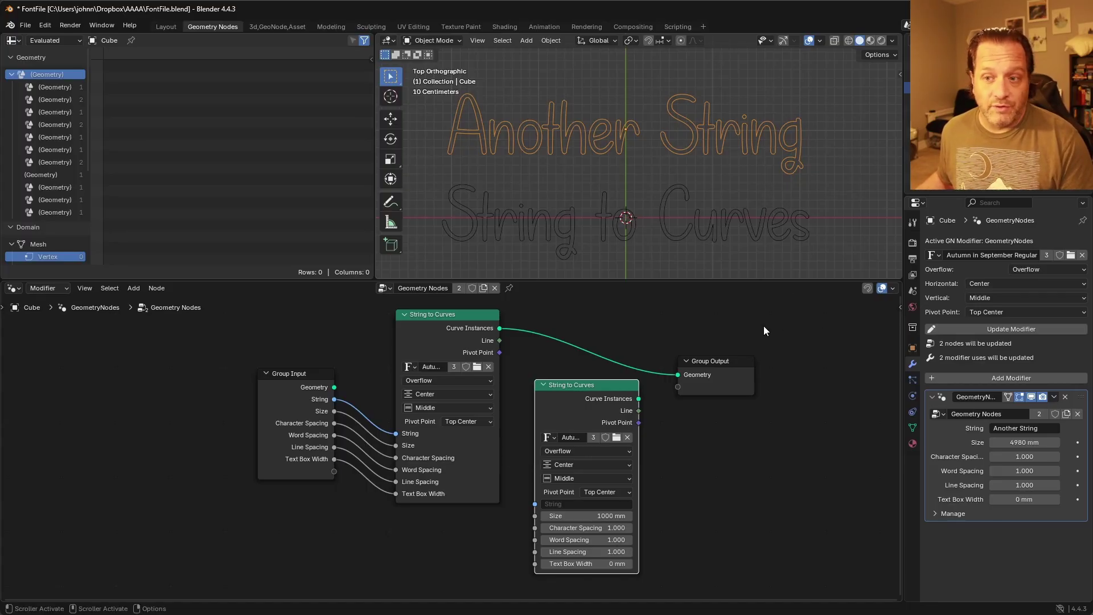
Step: Make the cube's node group single-user and switch its text to Agency FB Bold
{"action": "left_click", "coordinate": [1039, 416]}
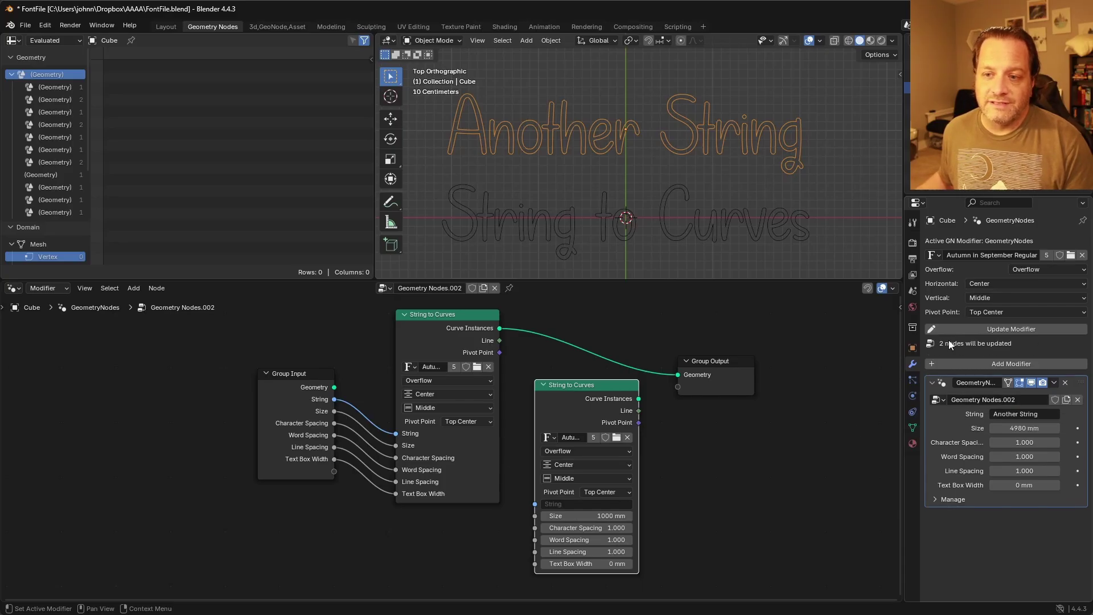
{"action": "left_click_drag", "start_coordinate": [594, 386], "coordinate": [597, 394]}
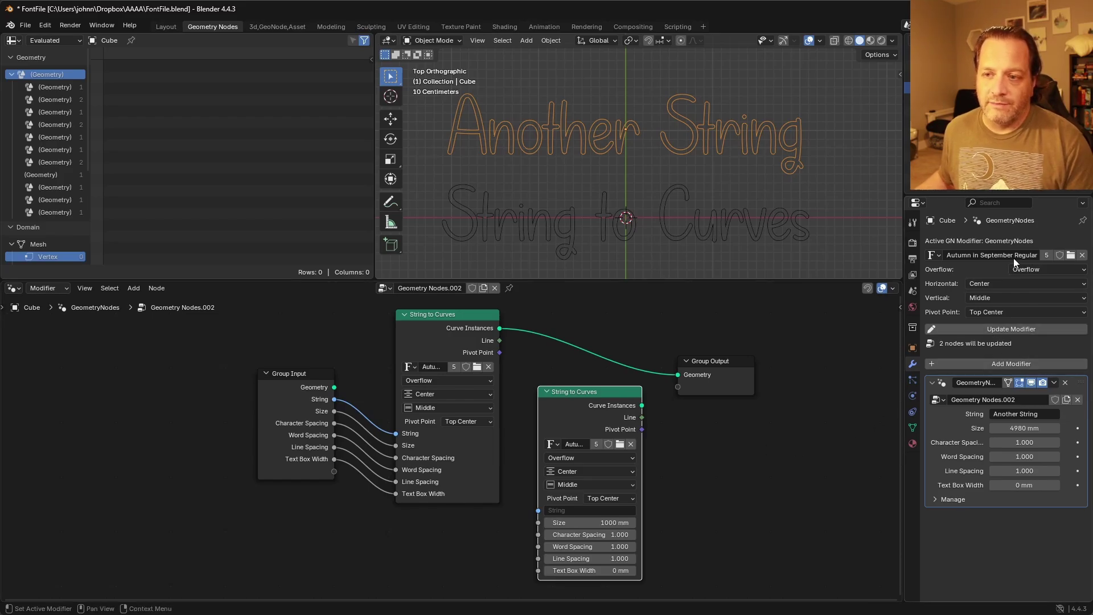
{"action": "left_click", "coordinate": [1071, 255]}
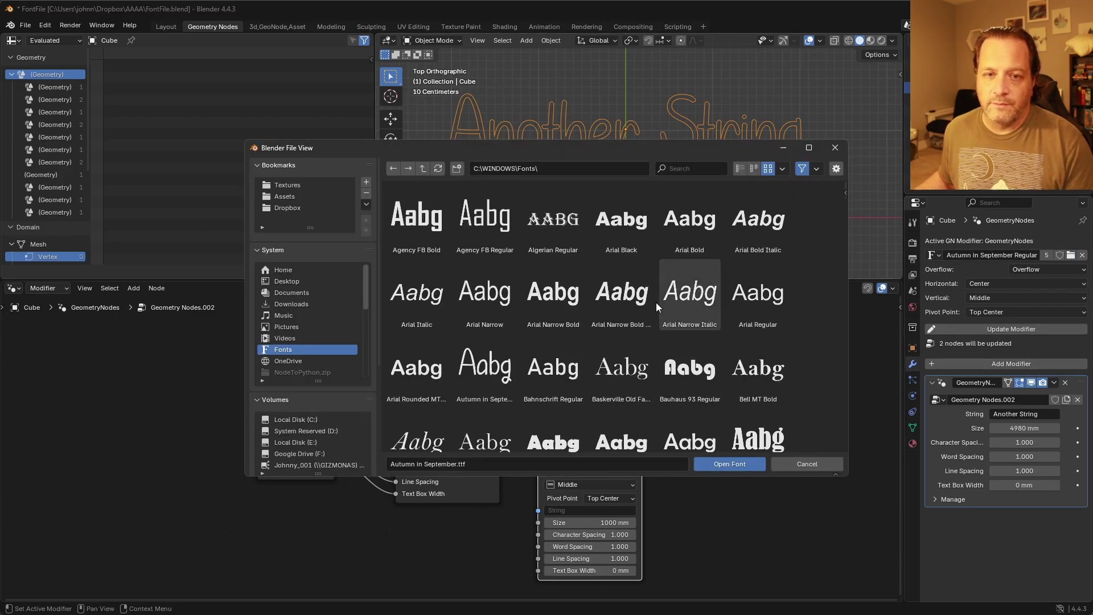
{"action": "double_click", "coordinate": [428, 227]}
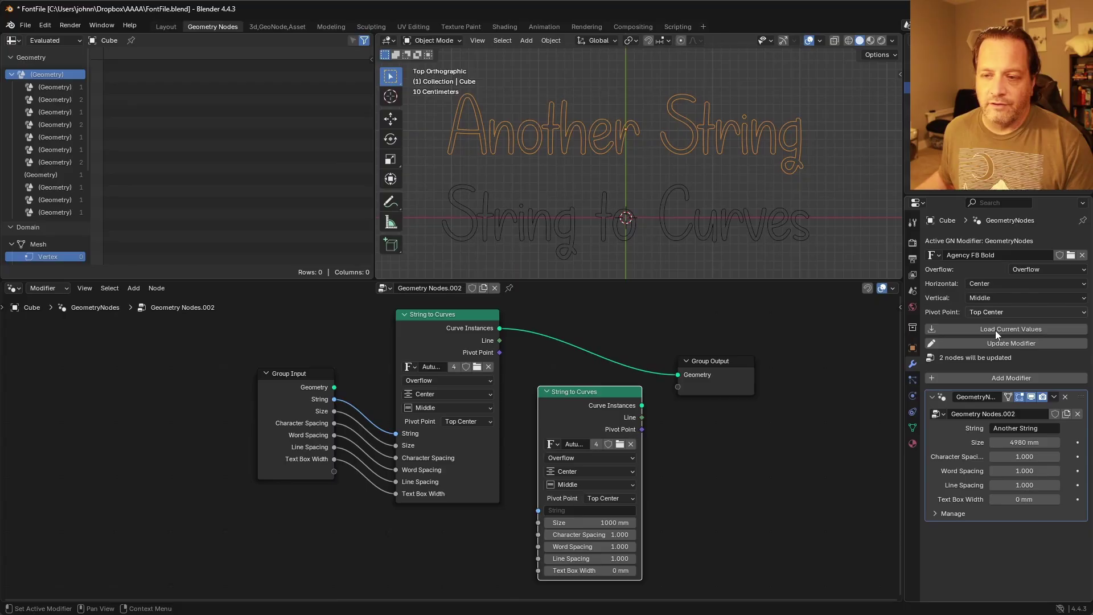
{"action": "left_click", "coordinate": [1003, 344]}
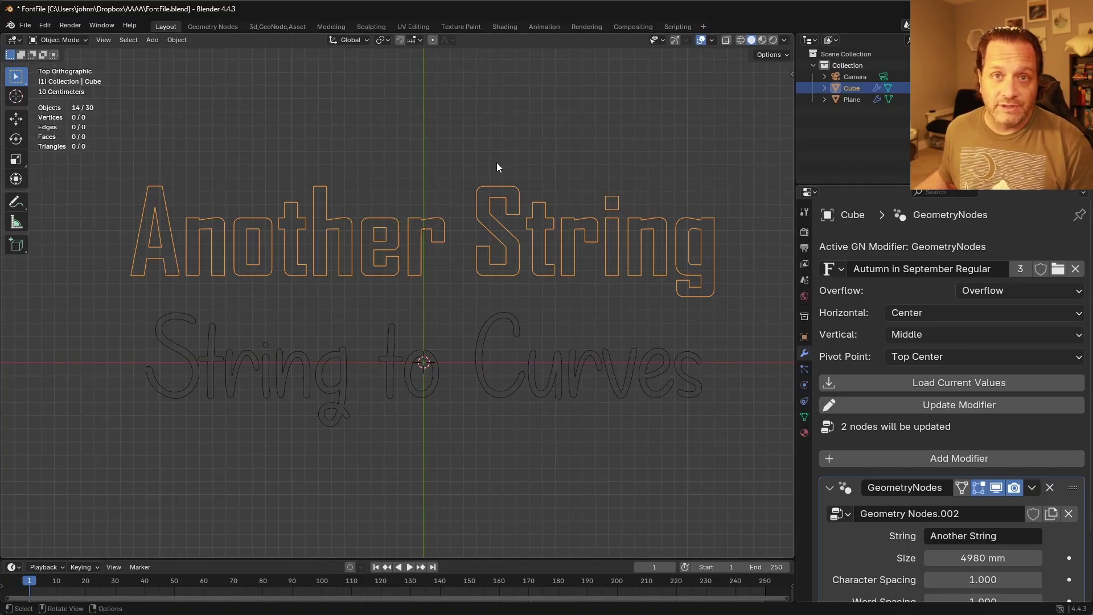
Step: Load the cube's Agency FB Bold font values and apply them to the Plane's String to Curves modifier
{"action": "left_click", "coordinate": [928, 383]}
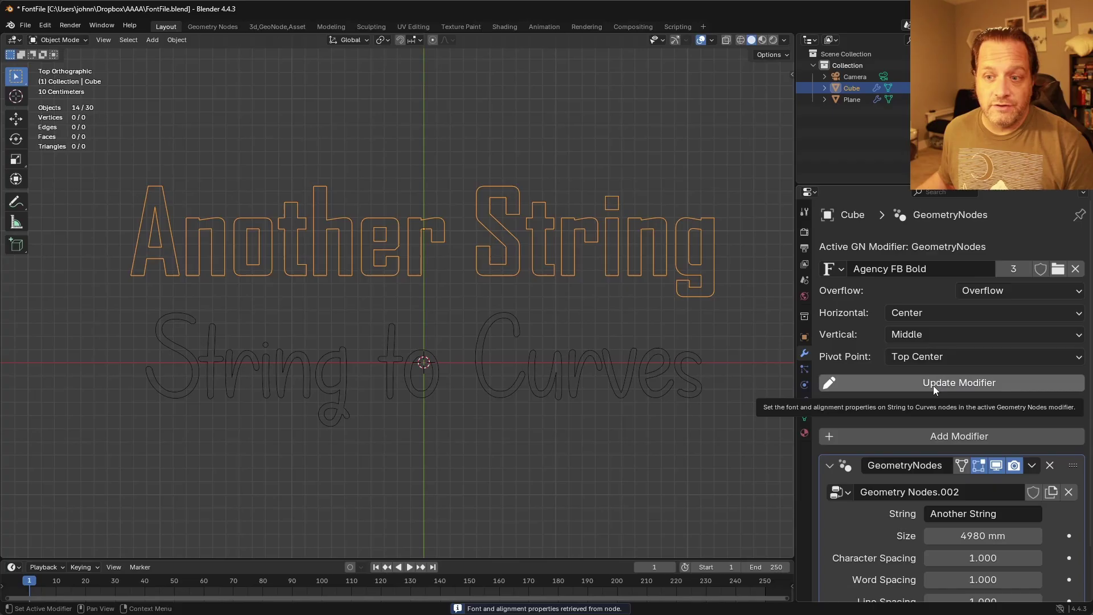
{"action": "left_click", "coordinate": [575, 371]}
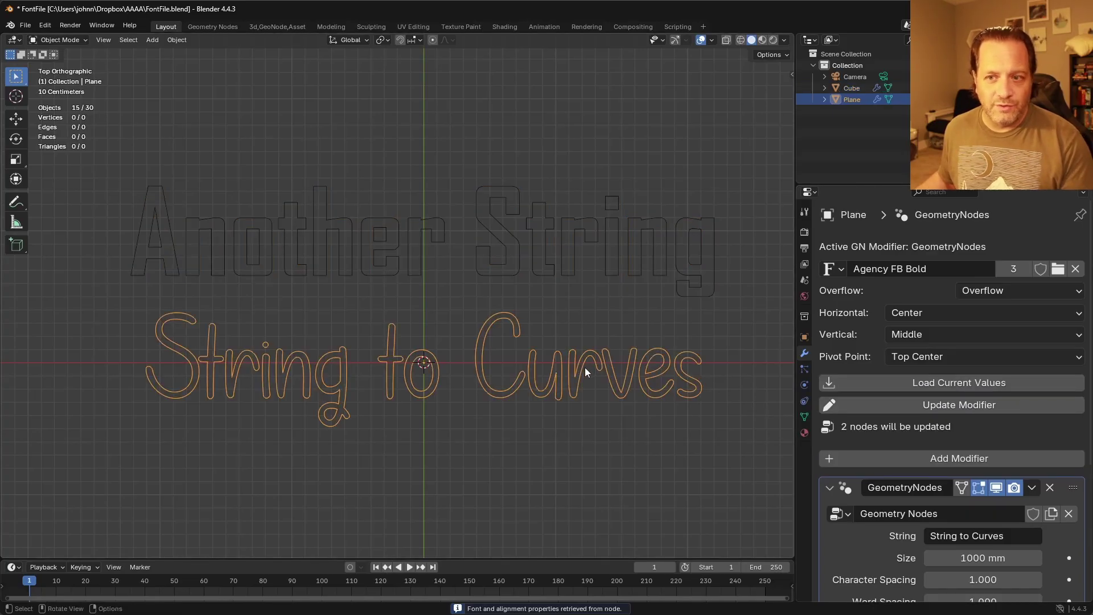
{"action": "left_click", "coordinate": [1002, 405]}
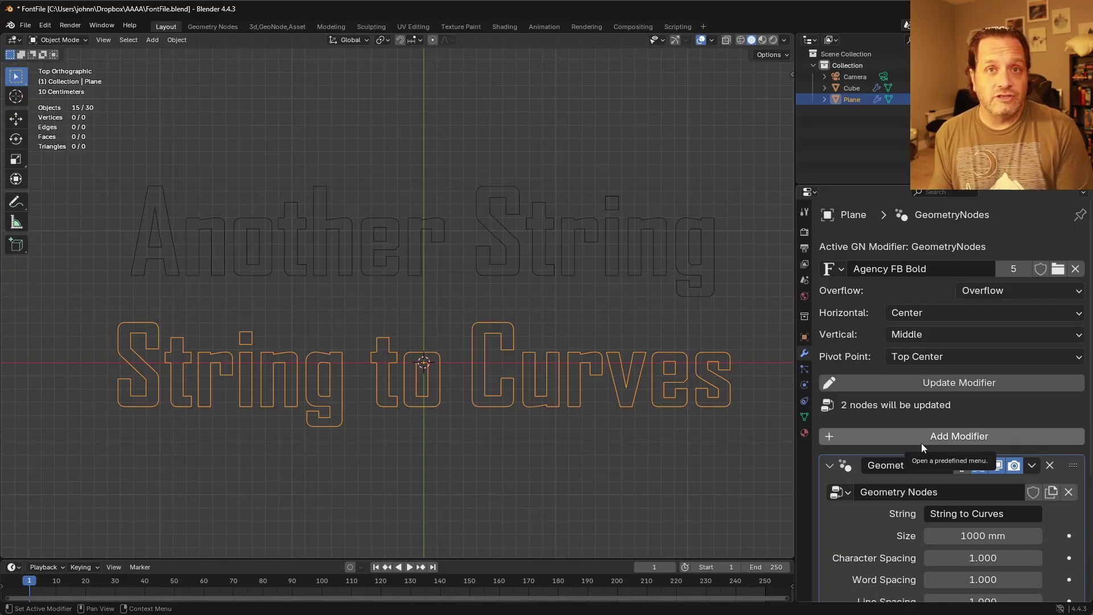
{"action": "left_click", "coordinate": [45, 25]}
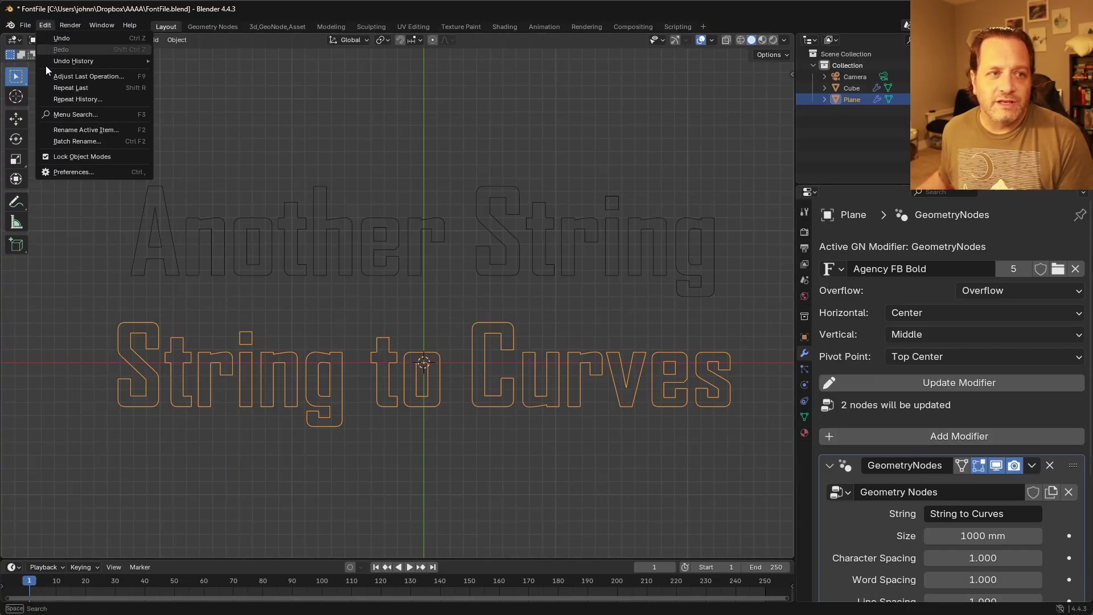
{"action": "left_click", "coordinate": [70, 172]}
{"action": "left_click_drag", "start_coordinate": [205, 24], "coordinate": [360, 90]}
{"action": "left_click", "coordinate": [198, 179]}
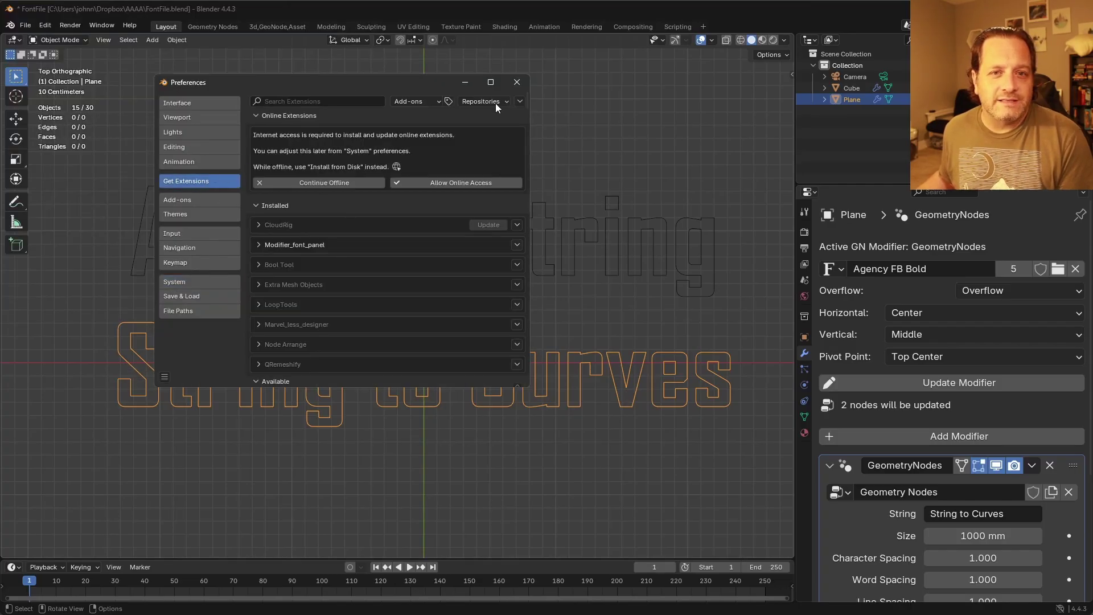
{"action": "left_click", "coordinate": [520, 101]}
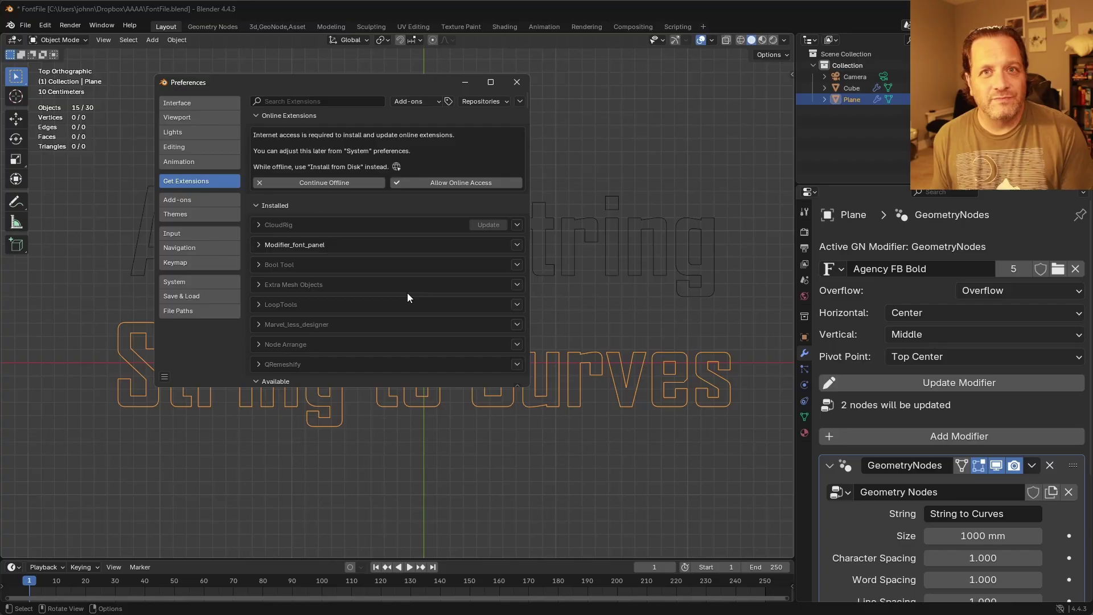
{"action": "key", "text": "alt+F4"}
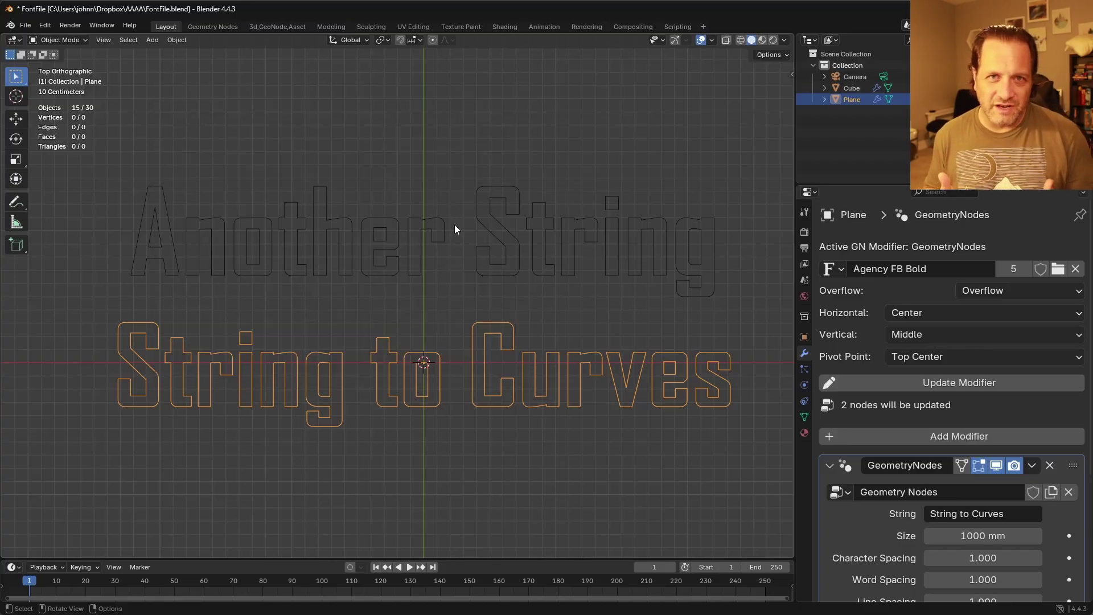